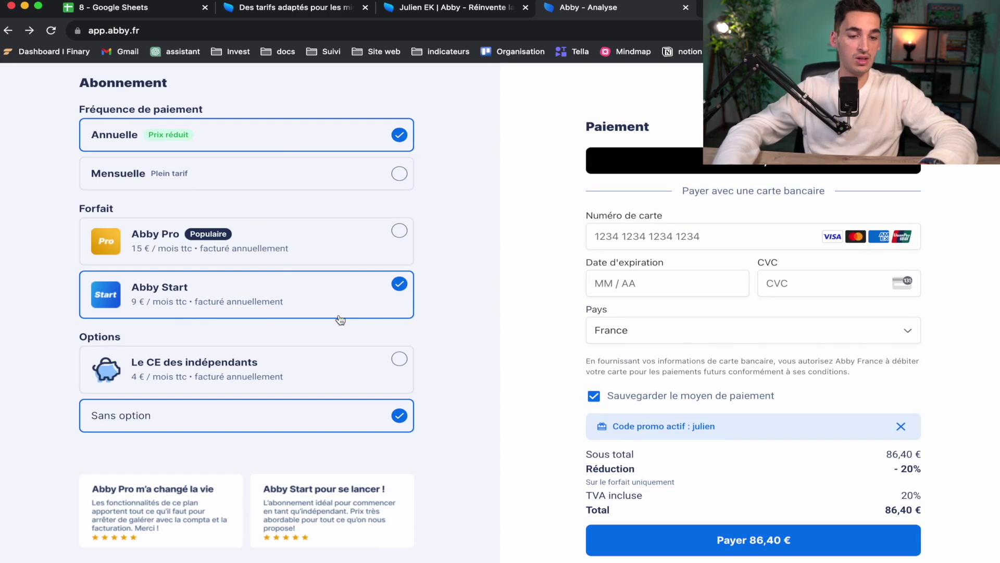
Step: Remove the active promo code, then enter the promo code again and apply it at checkout
{"action": "scroll", "coordinate": [542, 389], "scroll_direction": "down", "scroll_amount": 2}
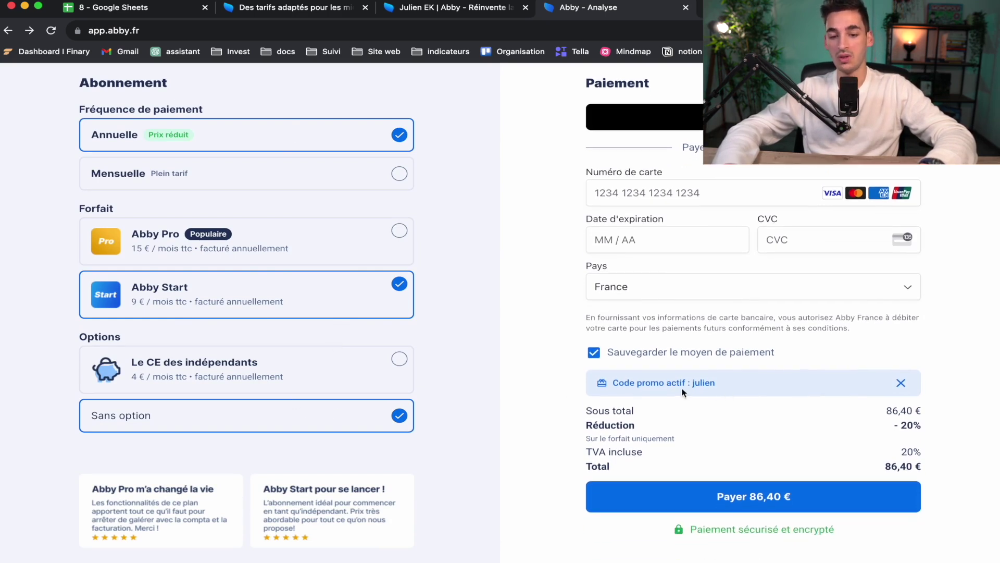
{"action": "left_click", "coordinate": [900, 385]}
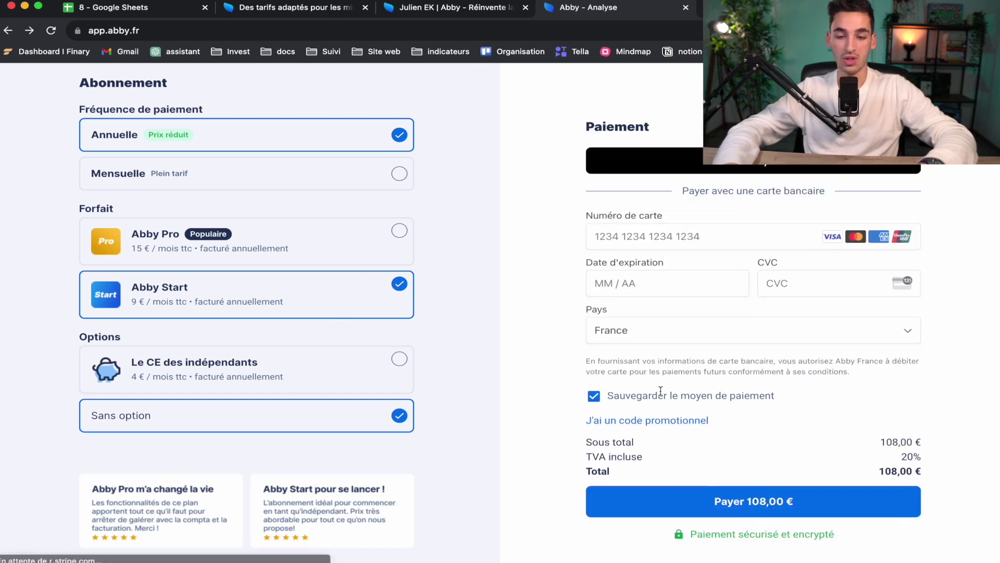
{"action": "left_click", "coordinate": [674, 422]}
{"action": "type", "text": "julien"}
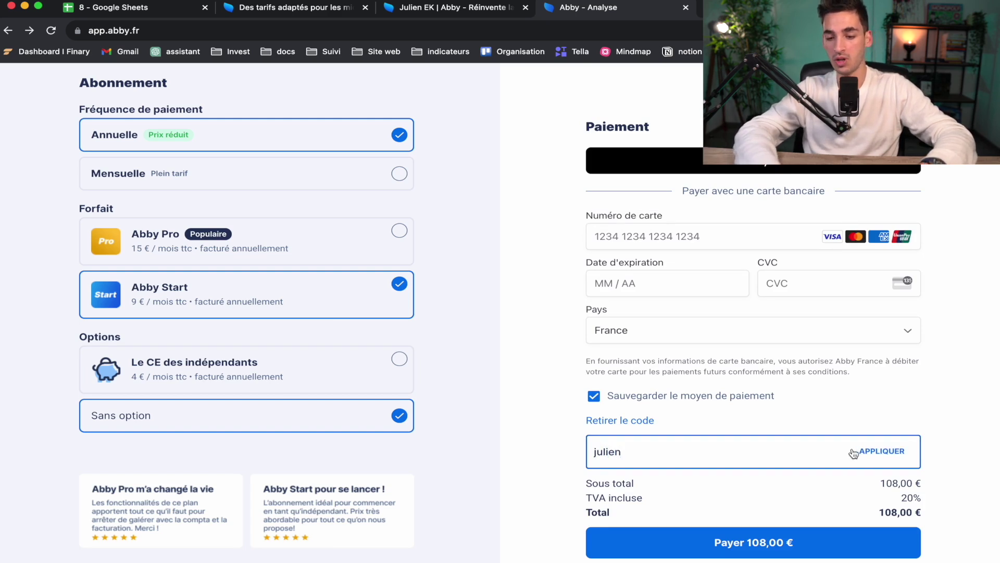
{"action": "left_click", "coordinate": [881, 451]}
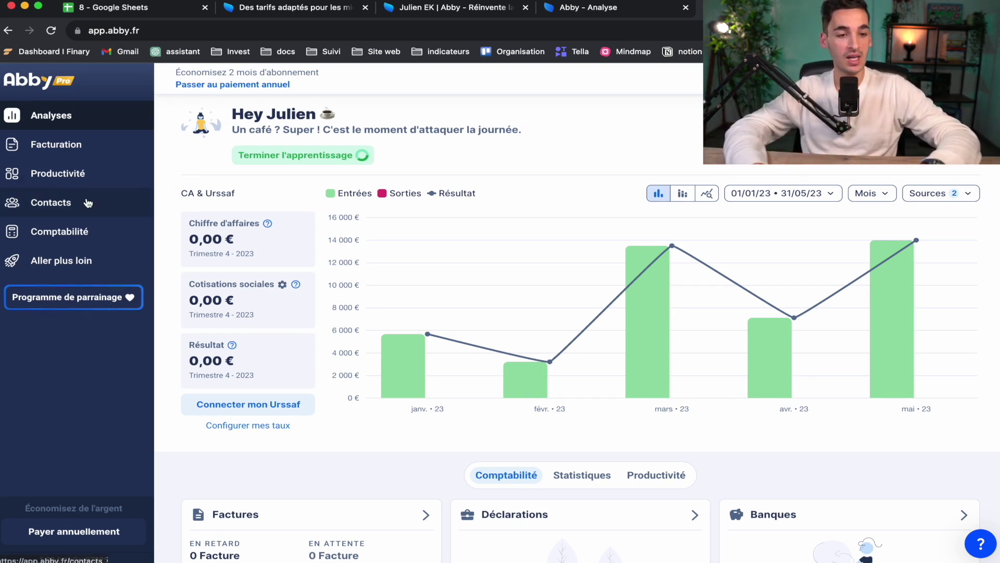
Step: Go from the accounting section to the billing documents and switch to the quotes list
{"action": "left_click", "coordinate": [68, 237]}
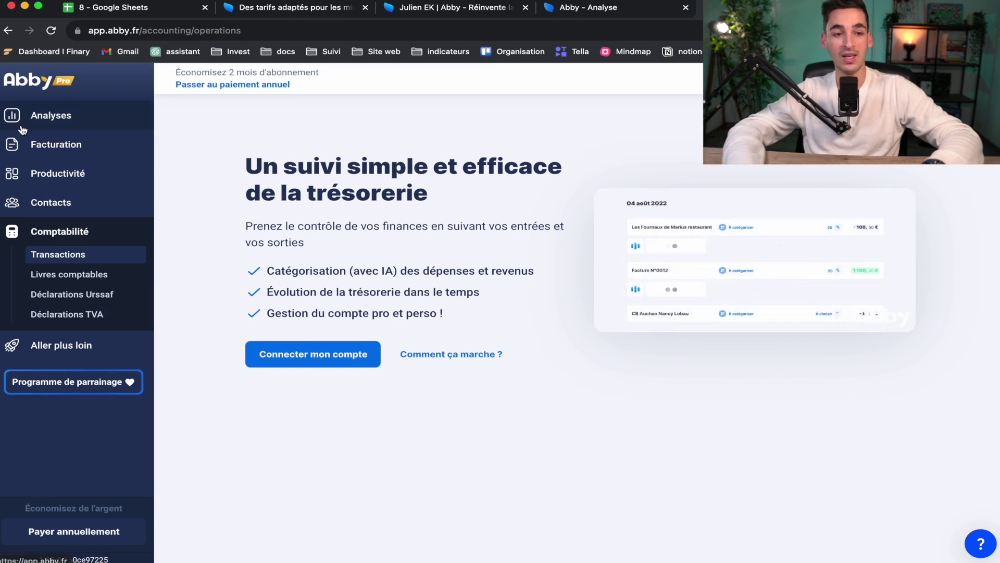
{"action": "left_click", "coordinate": [54, 146]}
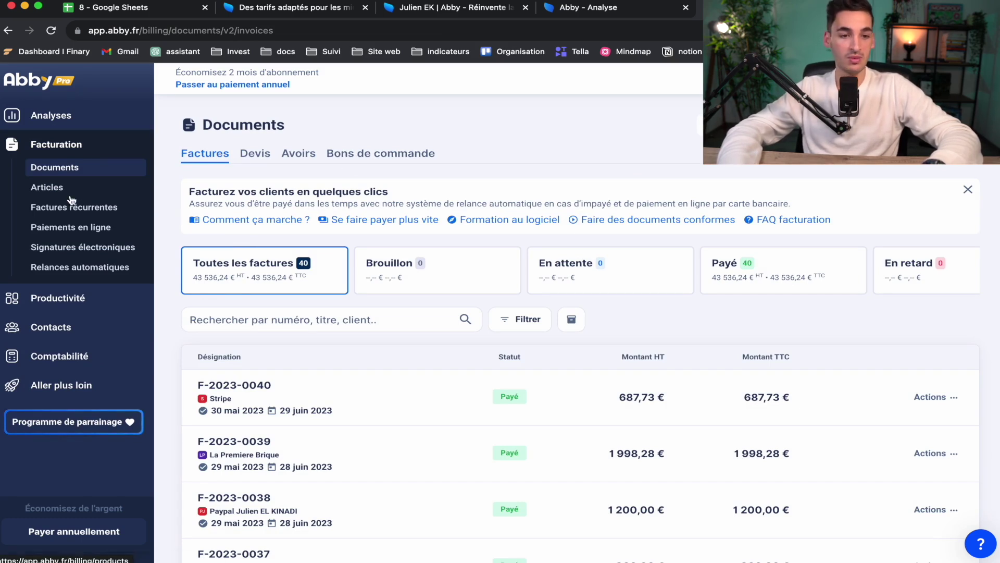
{"action": "left_click", "coordinate": [92, 191]}
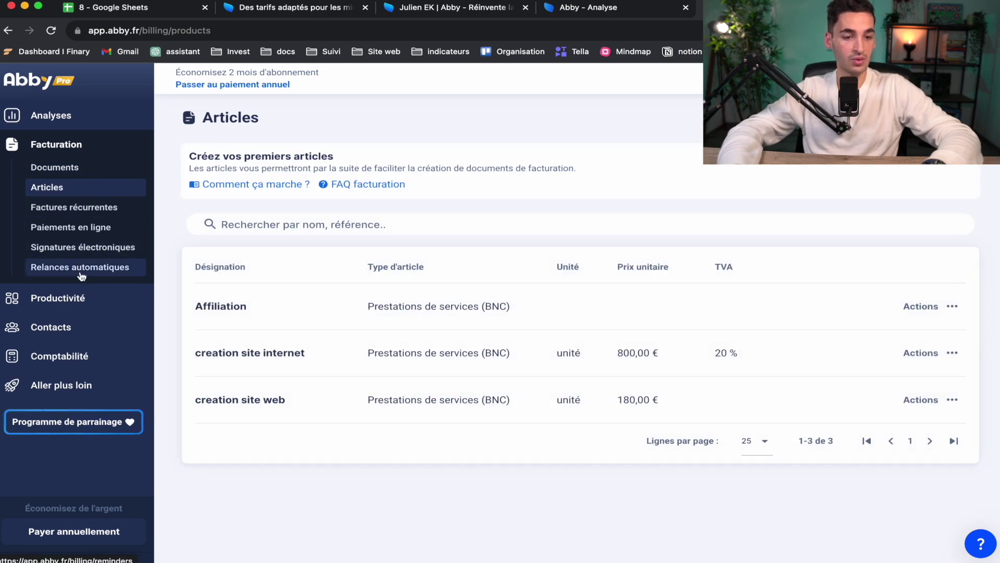
{"action": "left_click", "coordinate": [76, 169]}
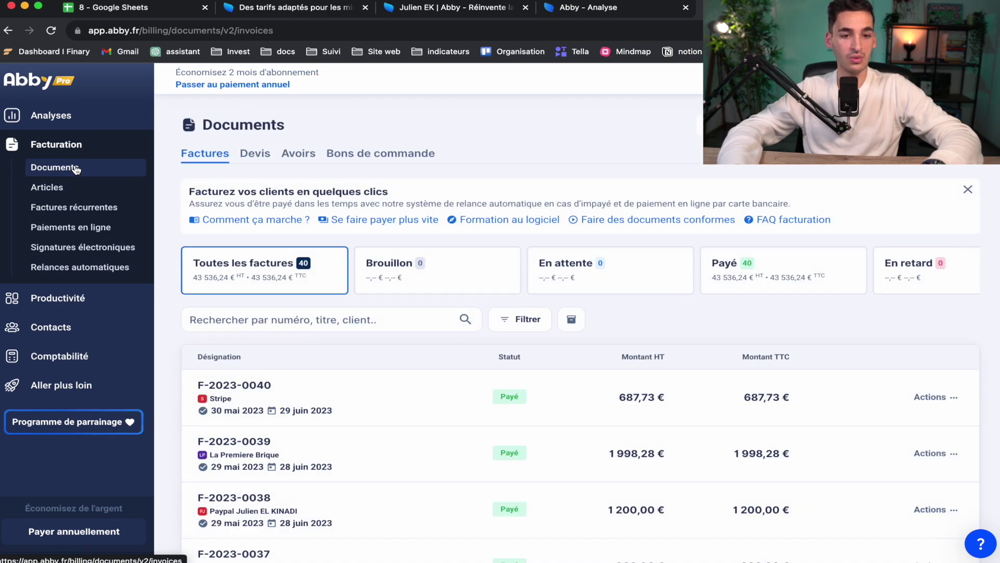
{"action": "left_click", "coordinate": [254, 160]}
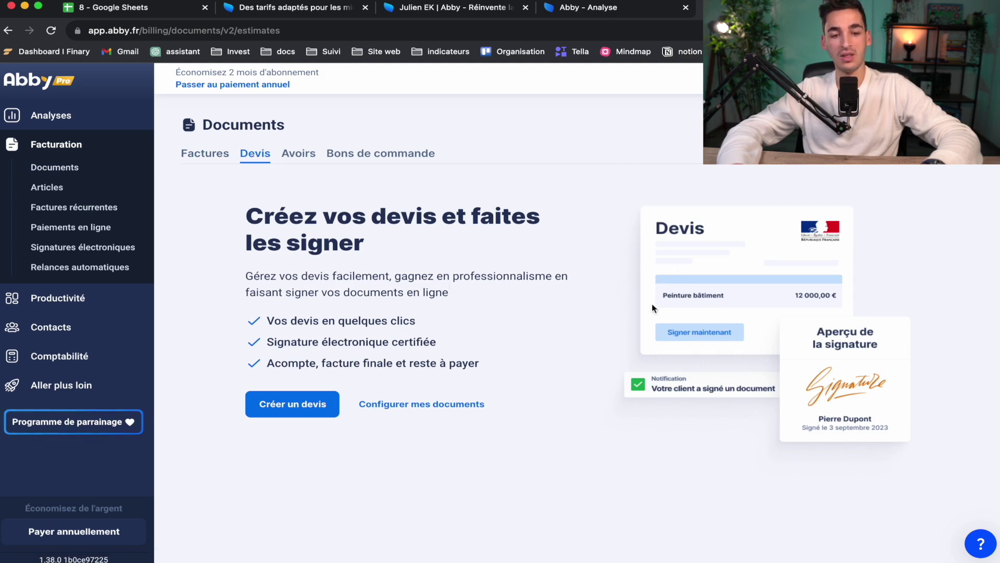
Step: Create a new quote addressed to a client and open the new-client form
{"action": "left_click", "coordinate": [278, 405]}
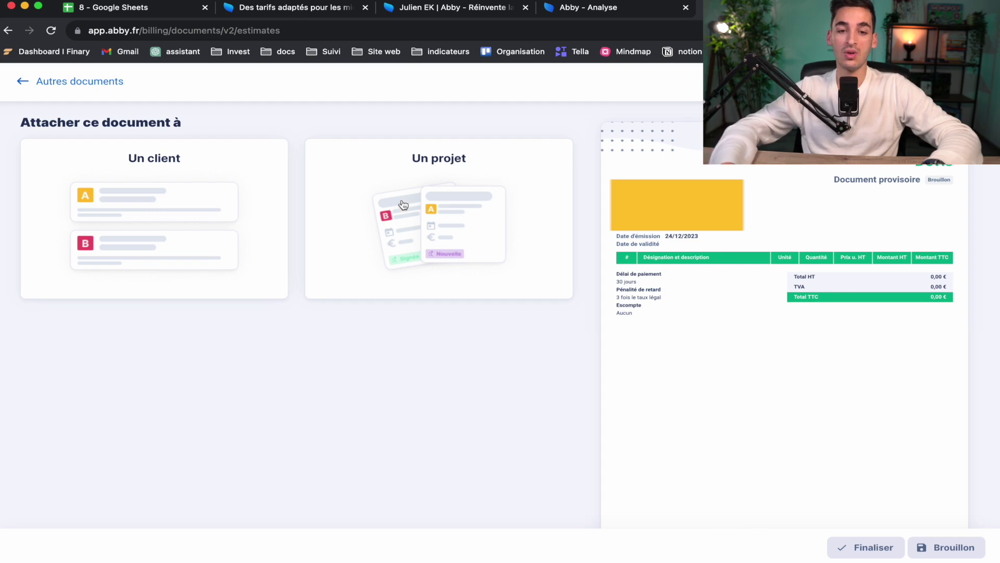
{"action": "left_click", "coordinate": [138, 175]}
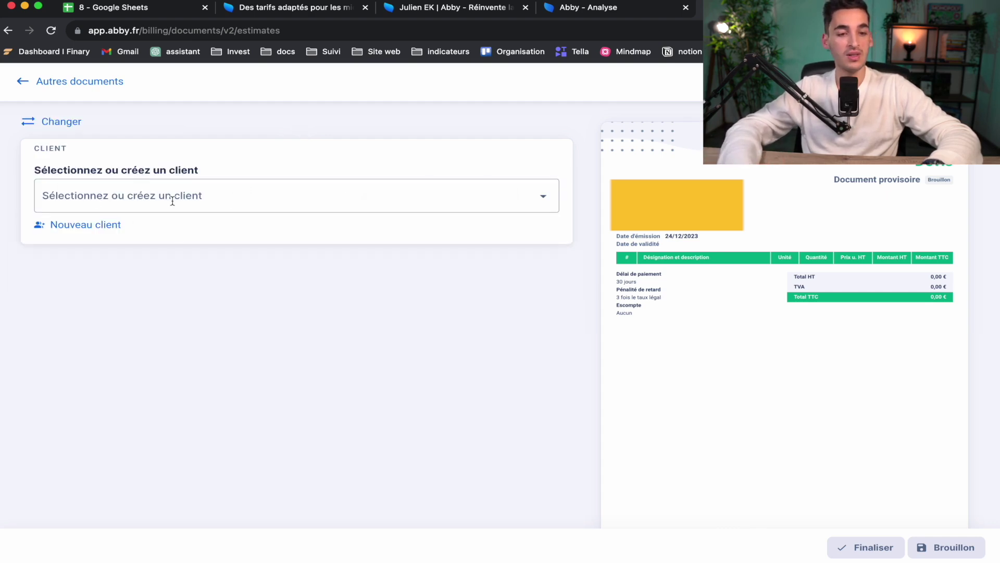
{"action": "left_click", "coordinate": [96, 226]}
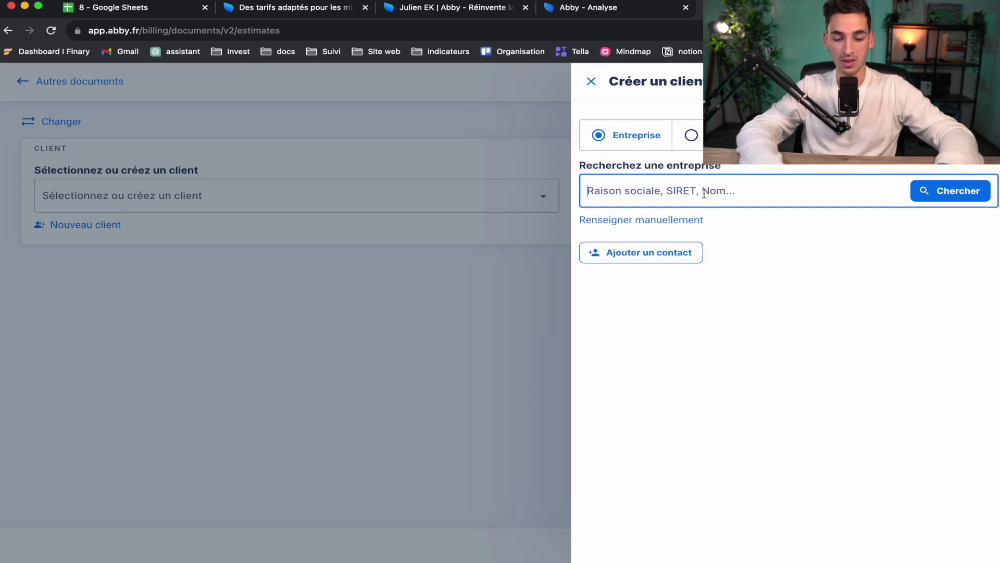
Step: Search the registered companies for 'Dupont' and browse the results
{"action": "type", "text": "Dupont"}
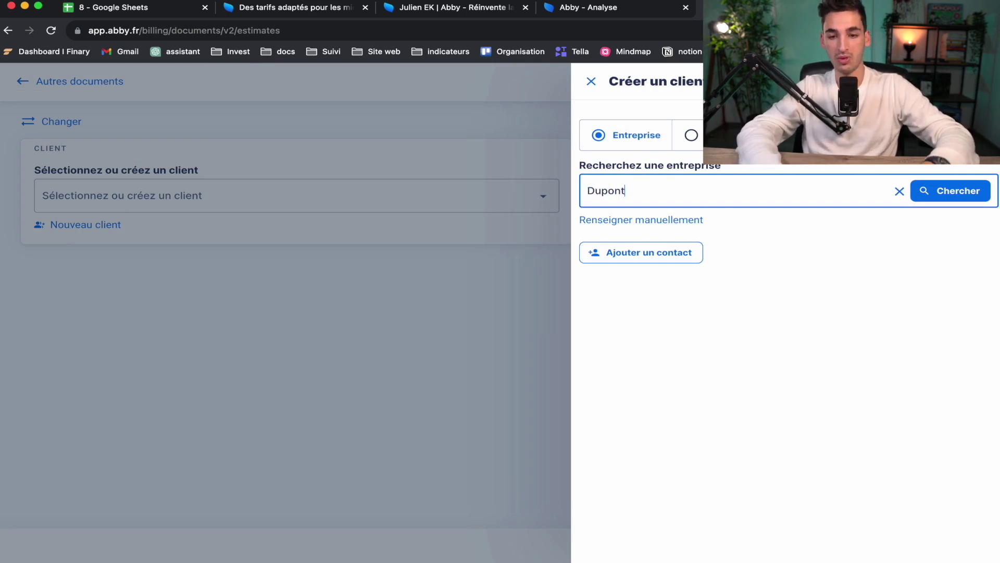
{"action": "left_click", "coordinate": [943, 197]}
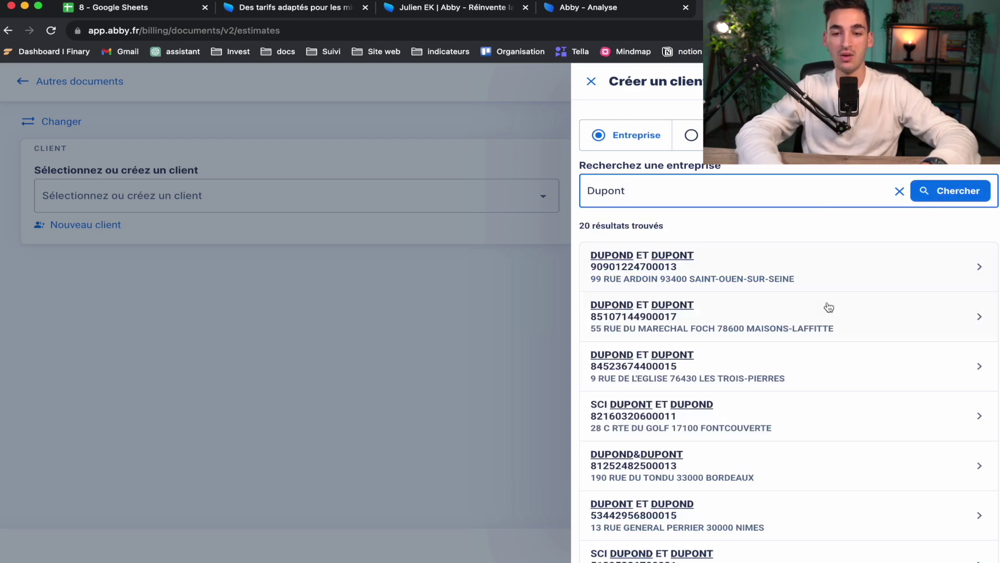
{"action": "scroll", "coordinate": [671, 335], "scroll_direction": "down", "scroll_amount": 5}
{"action": "scroll", "coordinate": [660, 392], "scroll_direction": "up", "scroll_amount": 2}
{"action": "scroll", "coordinate": [660, 392], "scroll_direction": "up", "scroll_amount": 2}
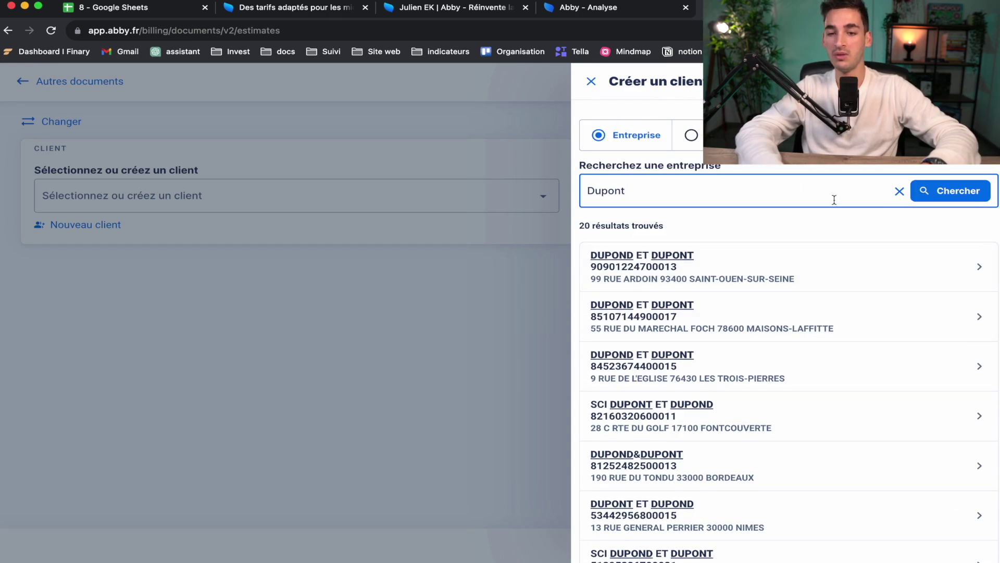
{"action": "scroll", "coordinate": [813, 285], "scroll_direction": "down", "scroll_amount": 10}
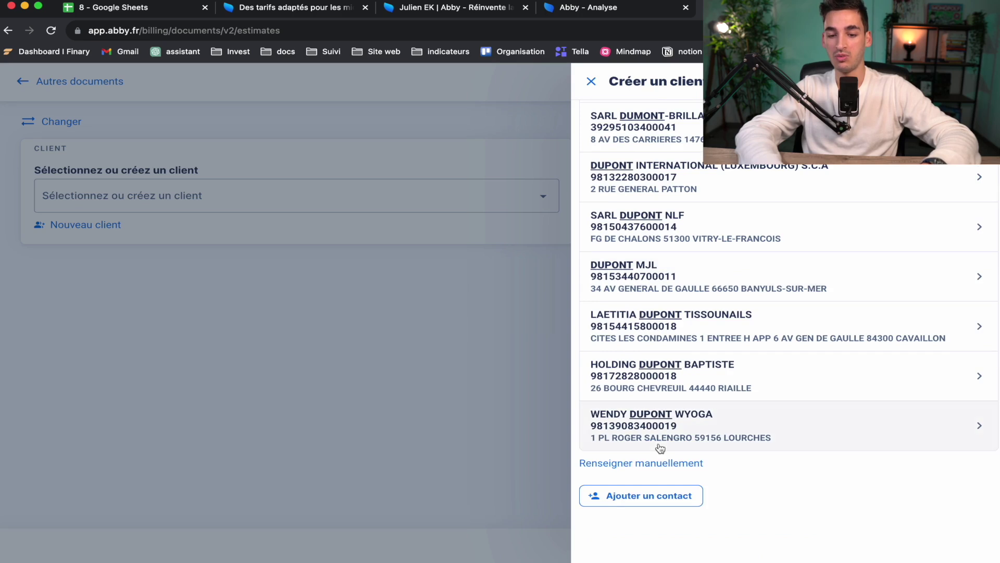
Step: Switch to manual entry and type Dupont as the company name
{"action": "left_click", "coordinate": [652, 464]}
{"action": "left_click", "coordinate": [666, 233]}
{"action": "type", "text": "Dupont"}
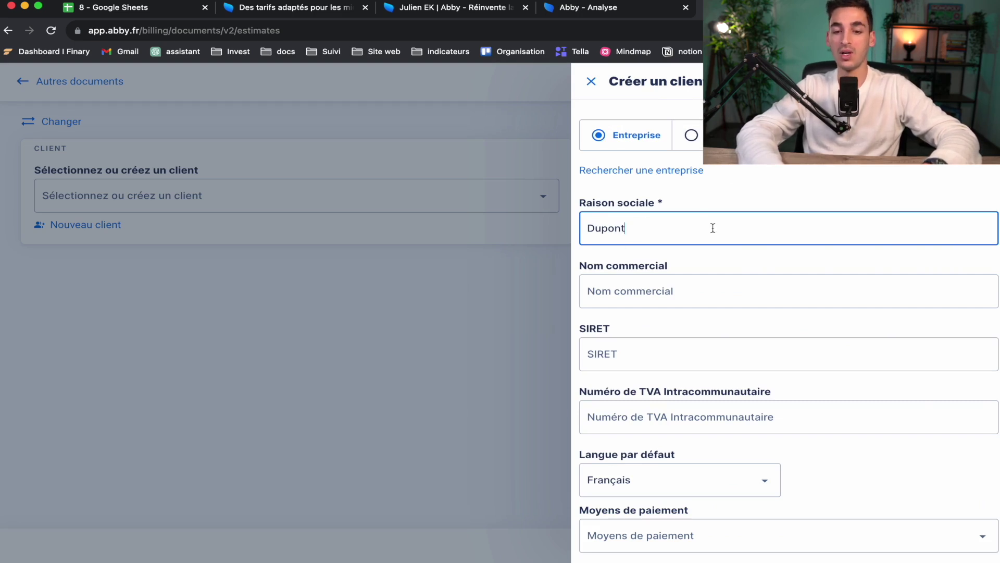
Step: Type a SIRET number, clear it, and move past the intra-community VAT field
{"action": "left_click", "coordinate": [646, 351]}
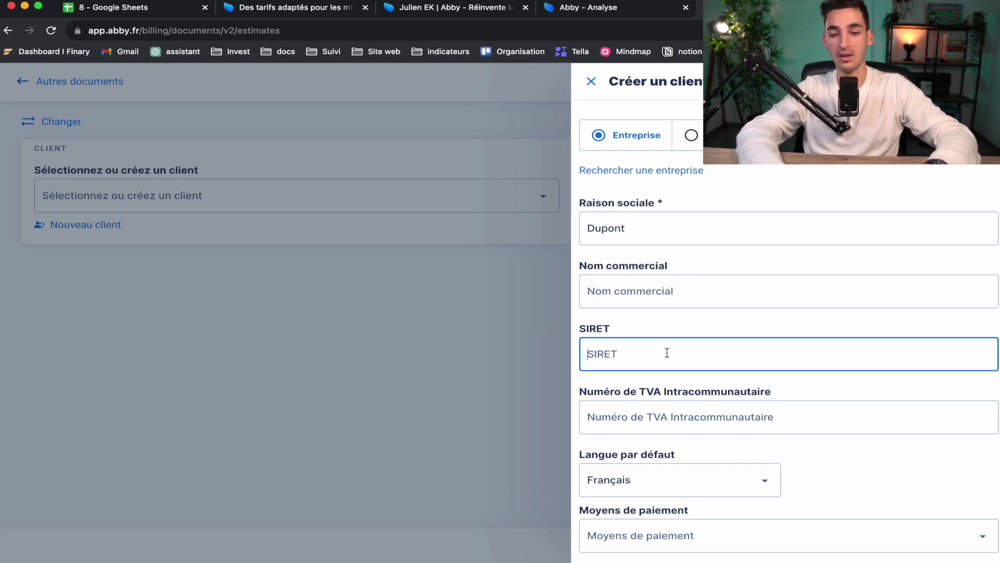
{"action": "type", "text": "49042904"}
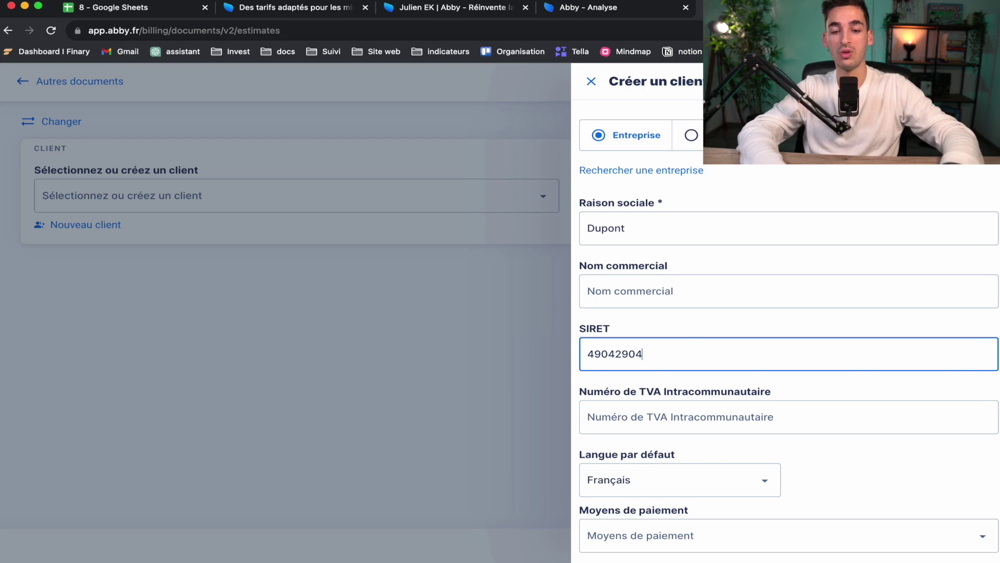
{"action": "key", "text": "BackSpace"}
{"action": "key", "text": "BackSpace"}
{"action": "key", "text": "BackSpace"}
{"action": "key", "text": "BackSpace"}
{"action": "key", "text": "BackSpace"}
{"action": "key", "text": "BackSpace"}
{"action": "key", "text": "BackSpace"}
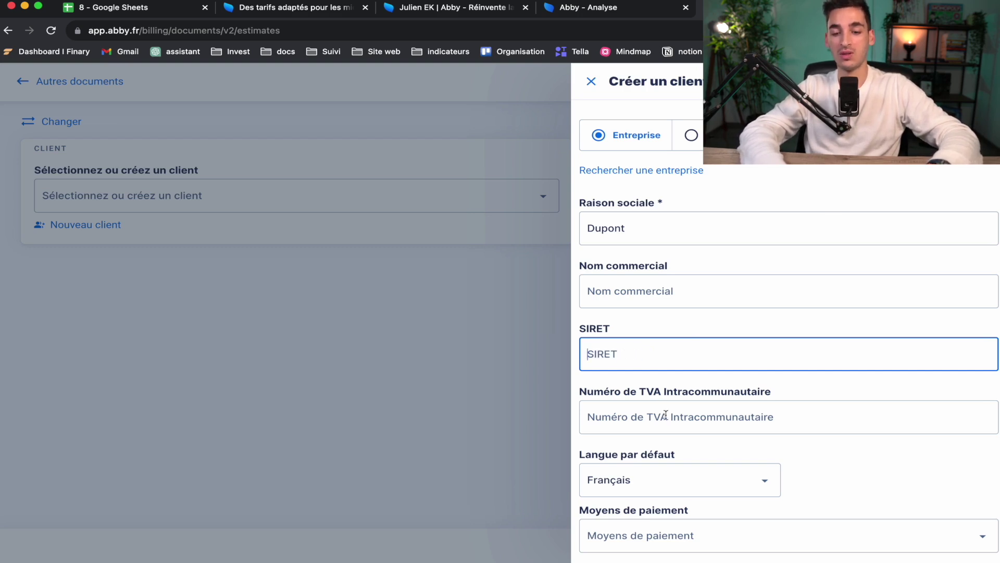
{"action": "left_click", "coordinate": [666, 415]}
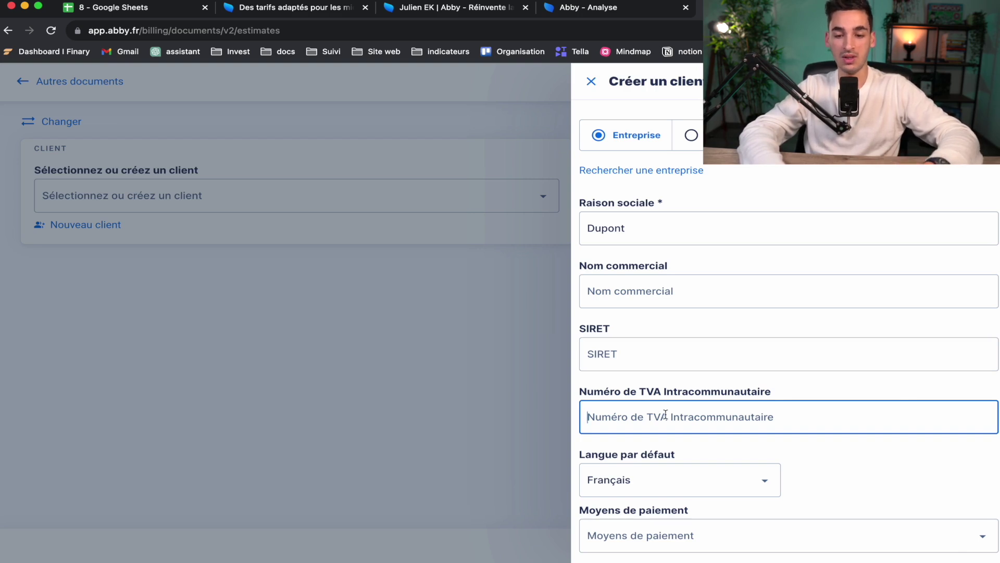
{"action": "scroll", "coordinate": [768, 410], "scroll_direction": "down", "scroll_amount": 1}
{"action": "scroll", "coordinate": [722, 411], "scroll_direction": "down", "scroll_amount": 5}
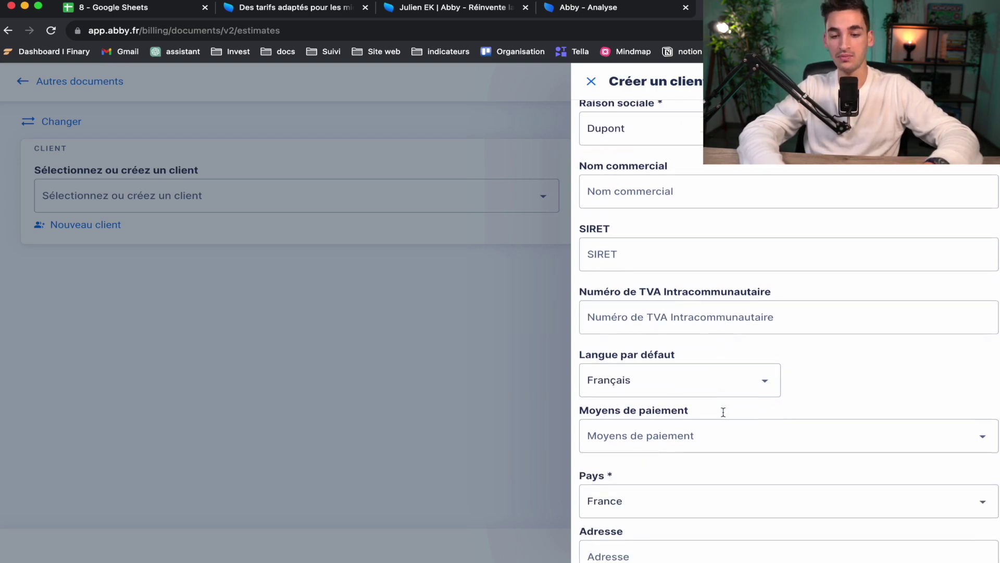
Step: Keep Français as the default language and choose bank transfer as the payment method
{"action": "left_click", "coordinate": [666, 374]}
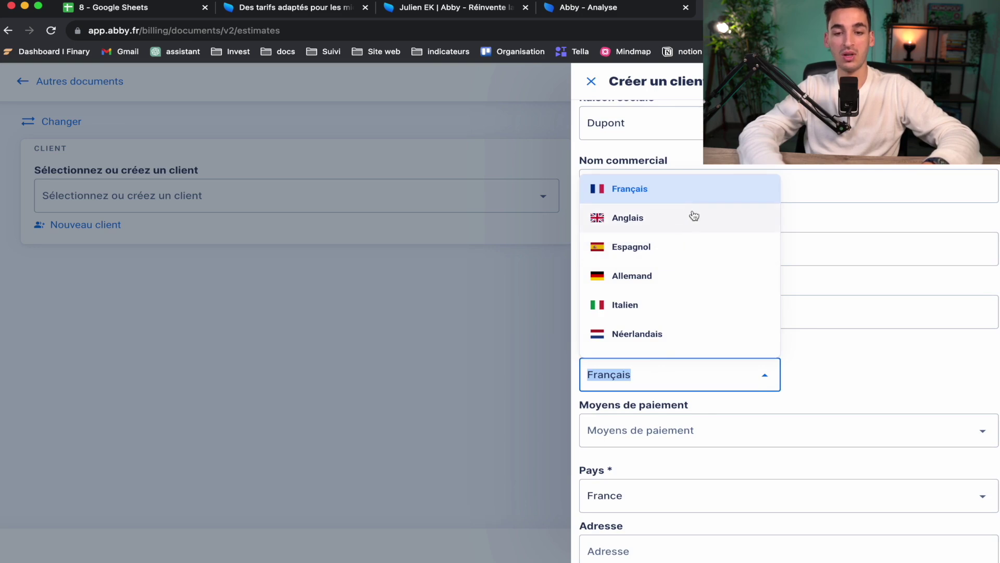
{"action": "left_click", "coordinate": [873, 384]}
{"action": "scroll", "coordinate": [874, 384], "scroll_direction": "down", "scroll_amount": 8}
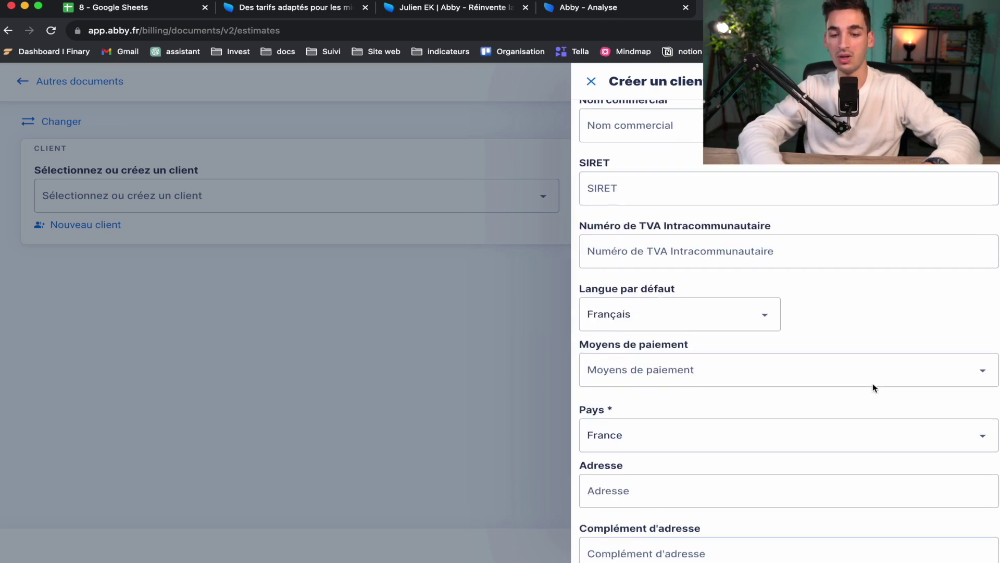
{"action": "left_click", "coordinate": [834, 252]}
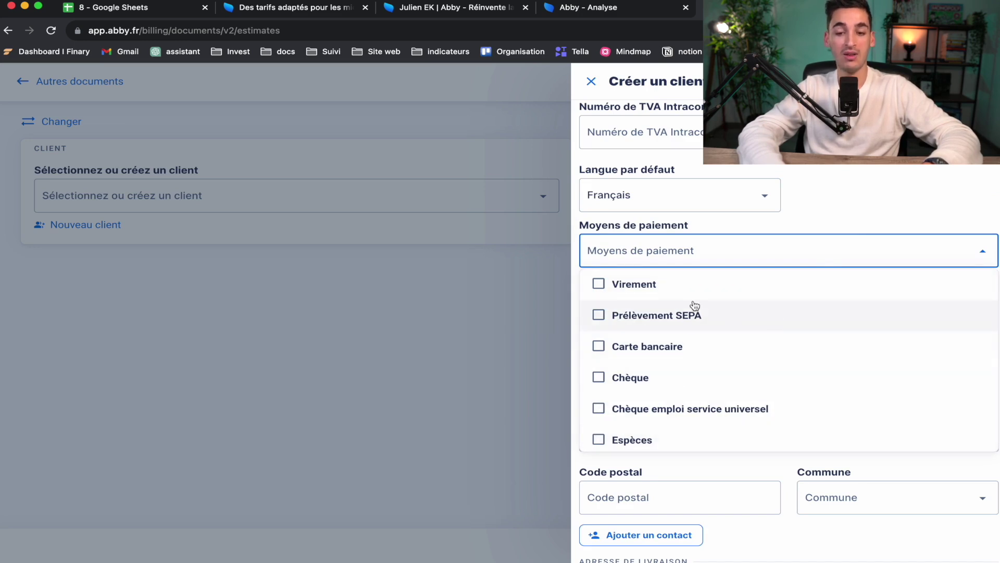
{"action": "left_click", "coordinate": [705, 282]}
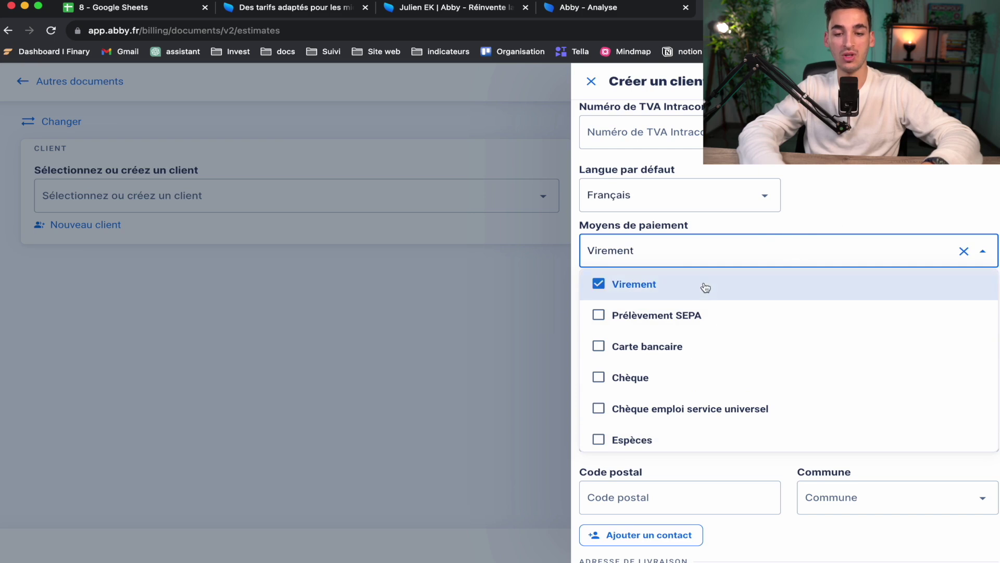
{"action": "left_click", "coordinate": [849, 193]}
Step: Fill in the client's street address and the address complement
{"action": "left_click", "coordinate": [709, 368]}
{"action": "type", "text": "rue de la borita"}
{"action": "left_click", "coordinate": [702, 439]}
{"action": "type", "text": "bat"}
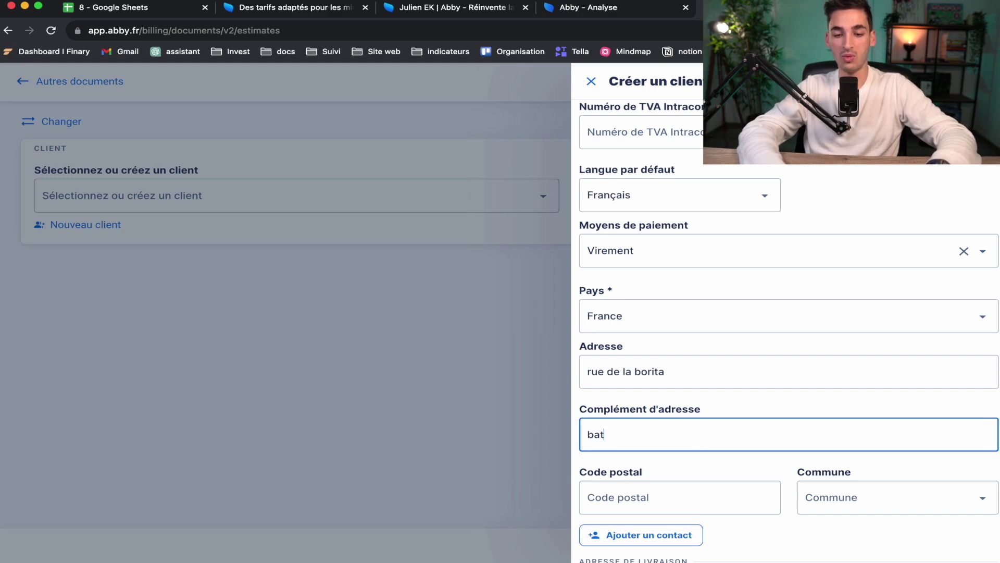
{"action": "type", "text": "iment B"}
{"action": "scroll", "coordinate": [686, 474], "scroll_direction": "down", "scroll_amount": 1}
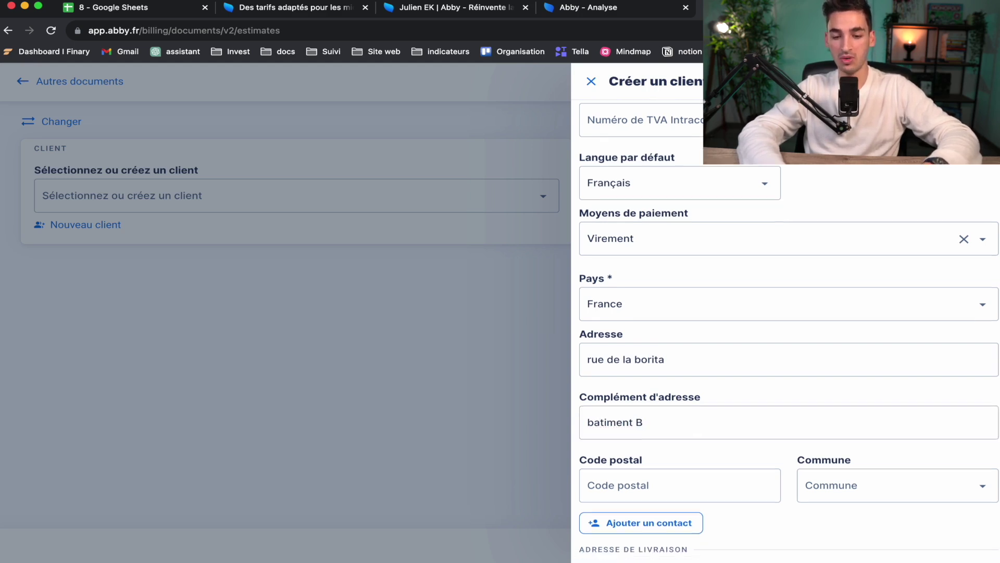
Step: Enter the client's postal code, accept the suggested town, and add a contact section
{"action": "left_click", "coordinate": [686, 475]}
{"action": "type", "text": "30"}
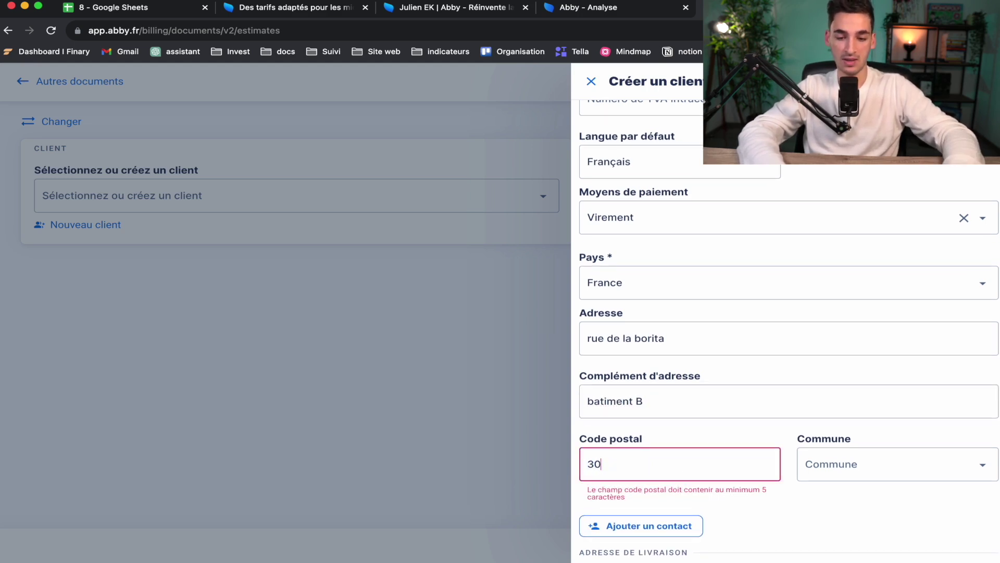
{"action": "type", "text": "00"}
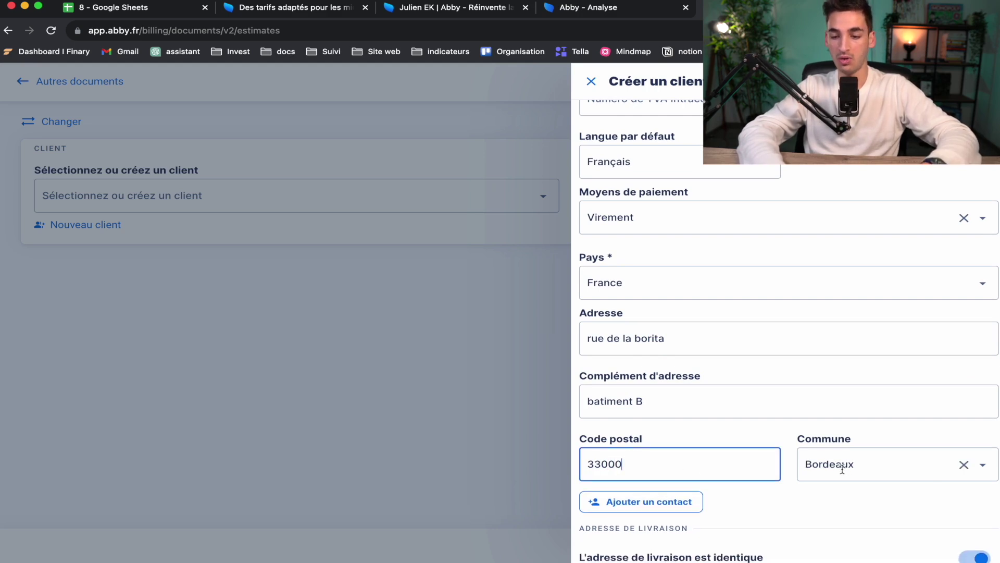
{"action": "left_click", "coordinate": [983, 465]}
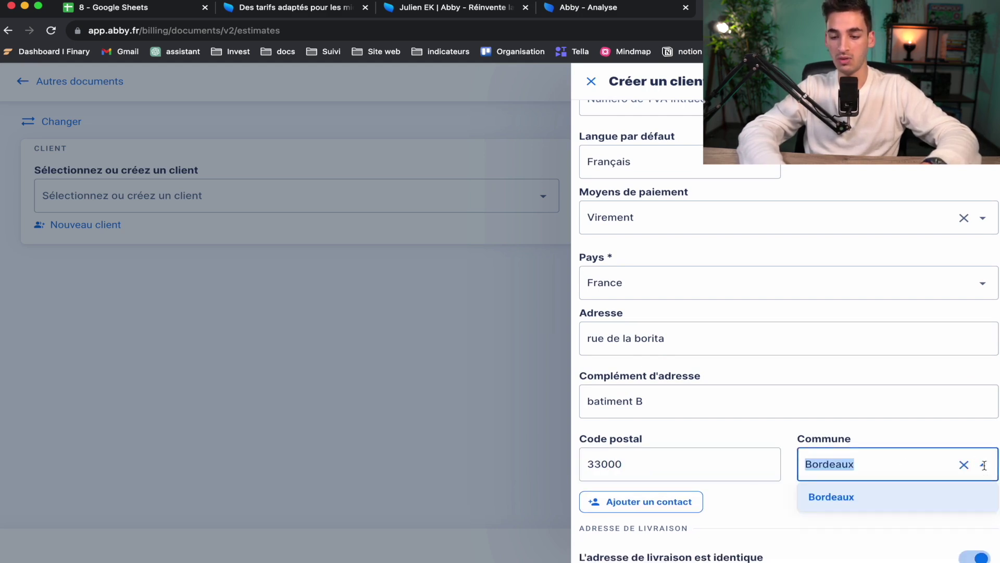
{"action": "left_click", "coordinate": [914, 415]}
{"action": "scroll", "coordinate": [914, 415], "scroll_direction": "down", "scroll_amount": 1}
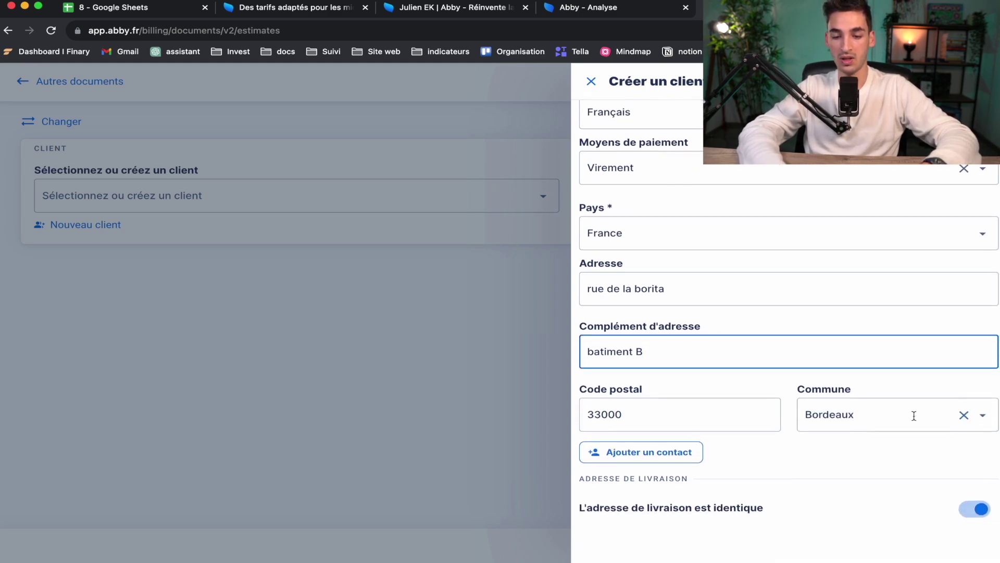
{"action": "left_click", "coordinate": [654, 453]}
{"action": "scroll", "coordinate": [682, 490], "scroll_direction": "down", "scroll_amount": 1}
Step: Enter the contact's last name and first name, fixing a name typed in the wrong field
{"action": "left_click", "coordinate": [674, 432]}
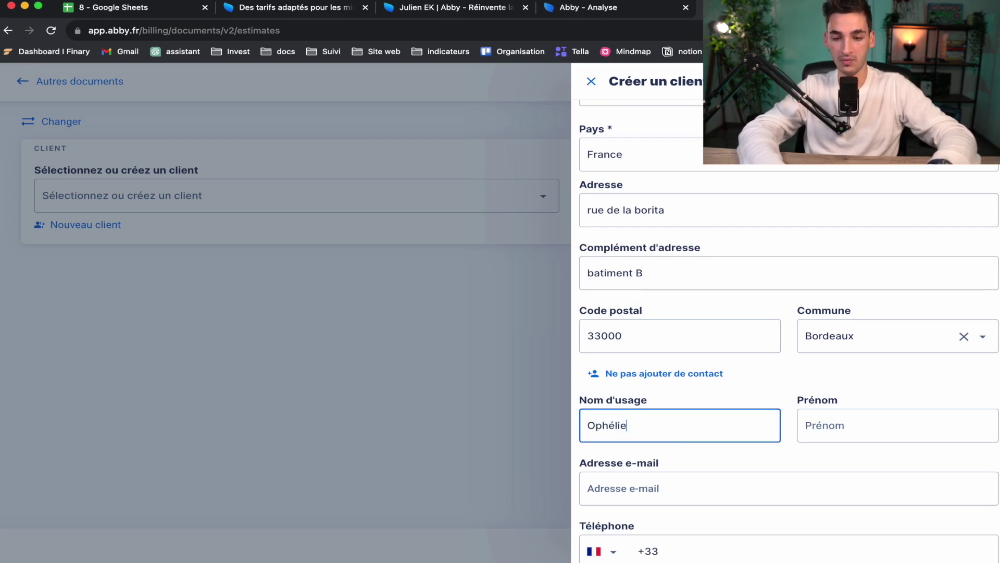
{"action": "double_click", "coordinate": [627, 429]}
{"action": "key", "text": "cmd+c"}
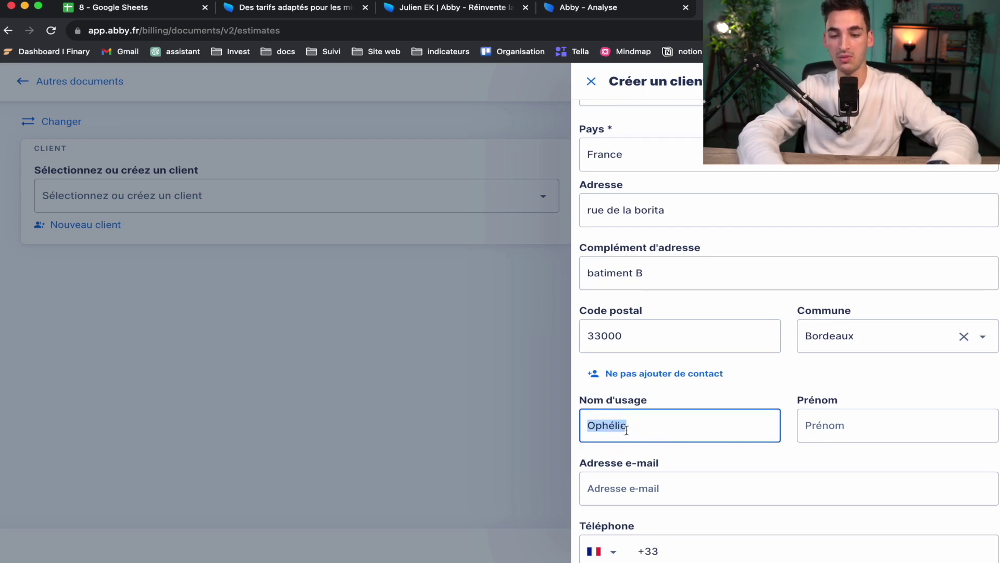
{"action": "left_click", "coordinate": [827, 432]}
{"action": "key", "text": "cmd+v"}
{"action": "double_click", "coordinate": [599, 432]}
Step: Fill in the contact's e-mail and phone number, then create client Dupont for the quote
{"action": "left_click", "coordinate": [598, 499]}
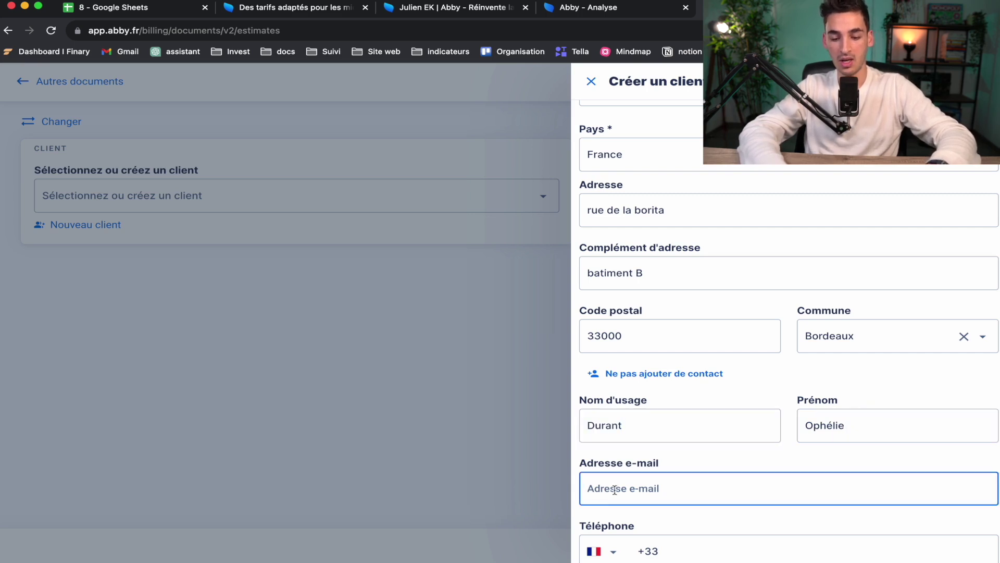
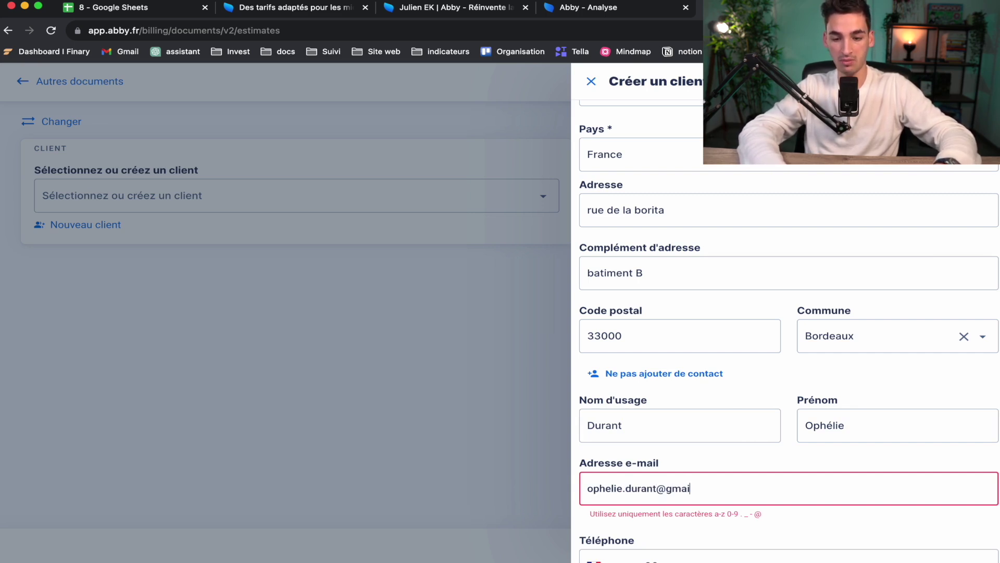
{"action": "scroll", "coordinate": [648, 508], "scroll_direction": "down", "scroll_amount": 2}
{"action": "left_click", "coordinate": [712, 470]}
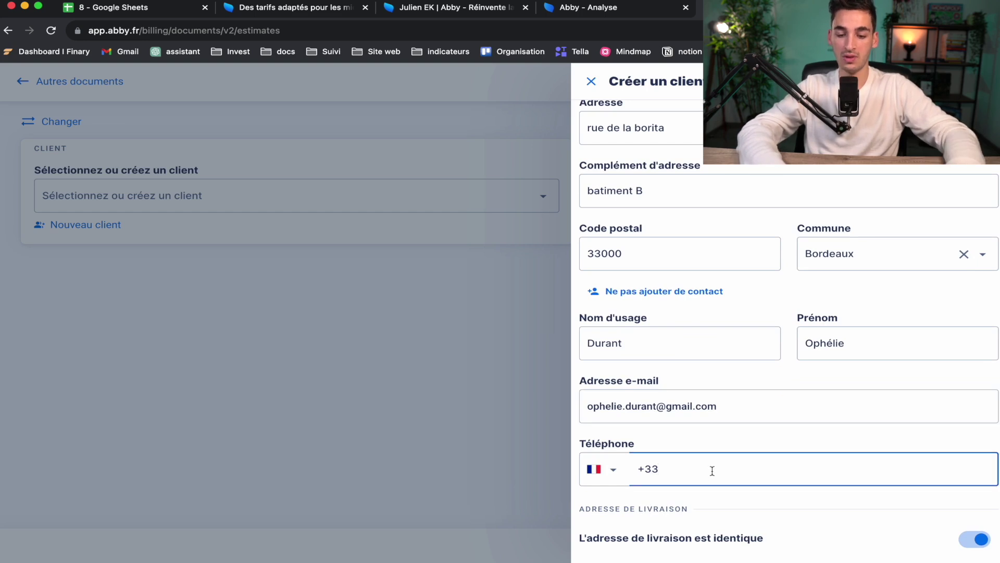
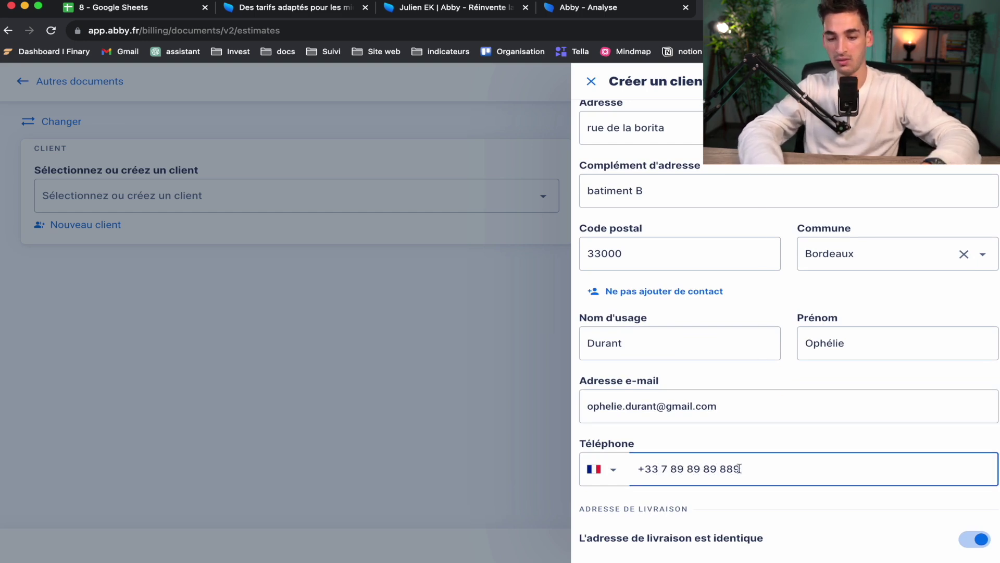
{"action": "left_click", "coordinate": [759, 437]}
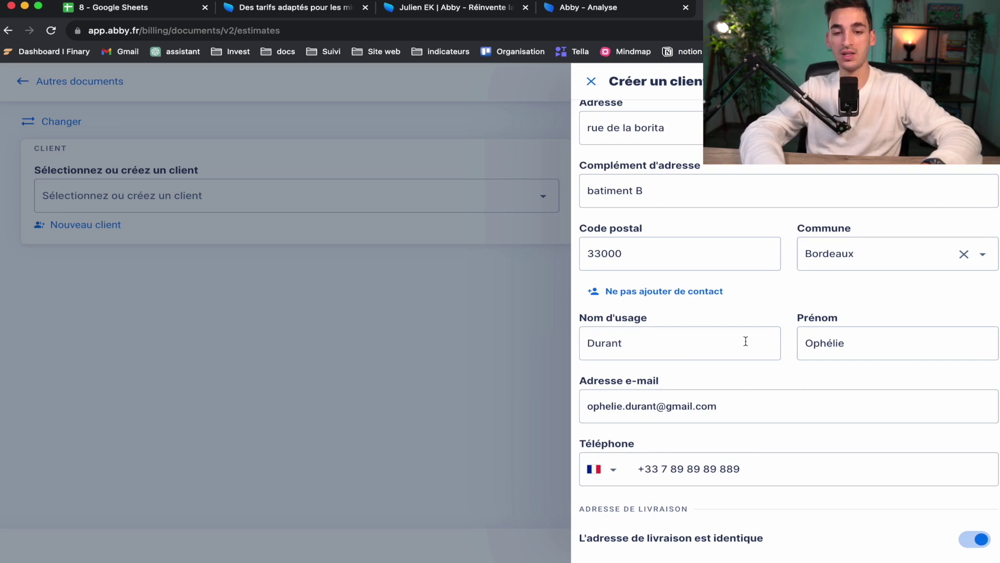
{"action": "scroll", "coordinate": [683, 408], "scroll_direction": "up", "scroll_amount": 10}
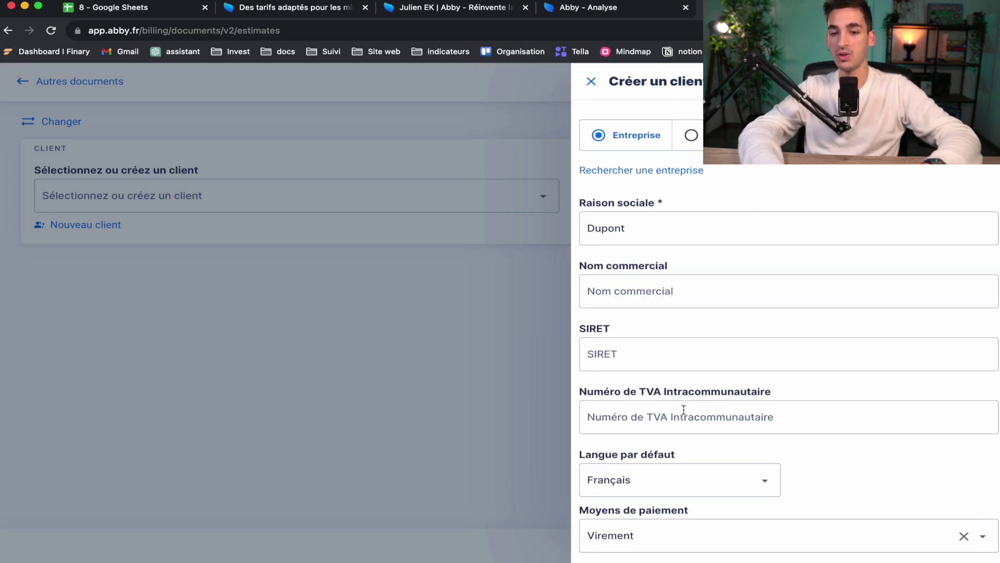
{"action": "key", "text": "Return"}
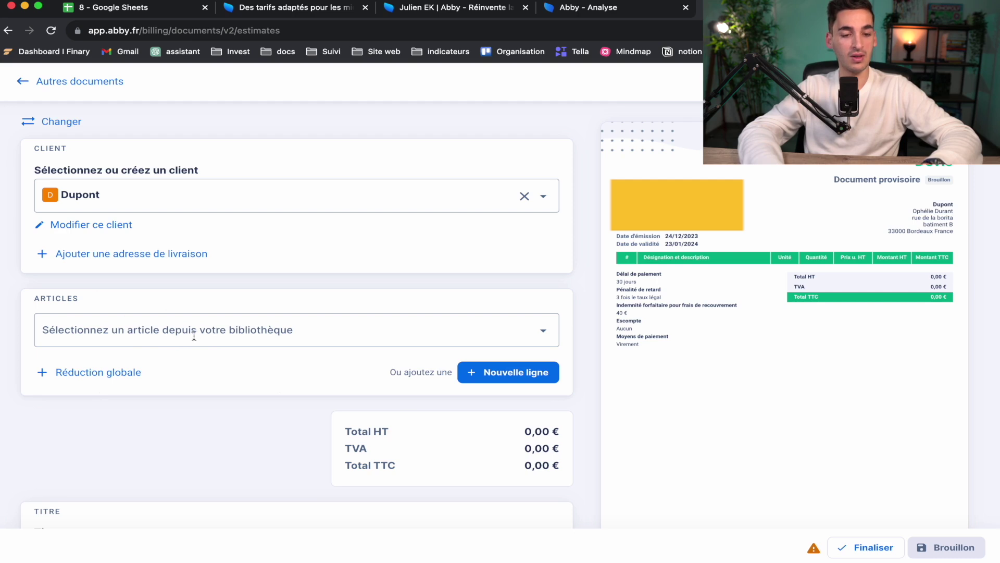
Step: Add the 'creation site internet' article and rename it to 'creation d'un logo'
{"action": "left_click", "coordinate": [483, 334]}
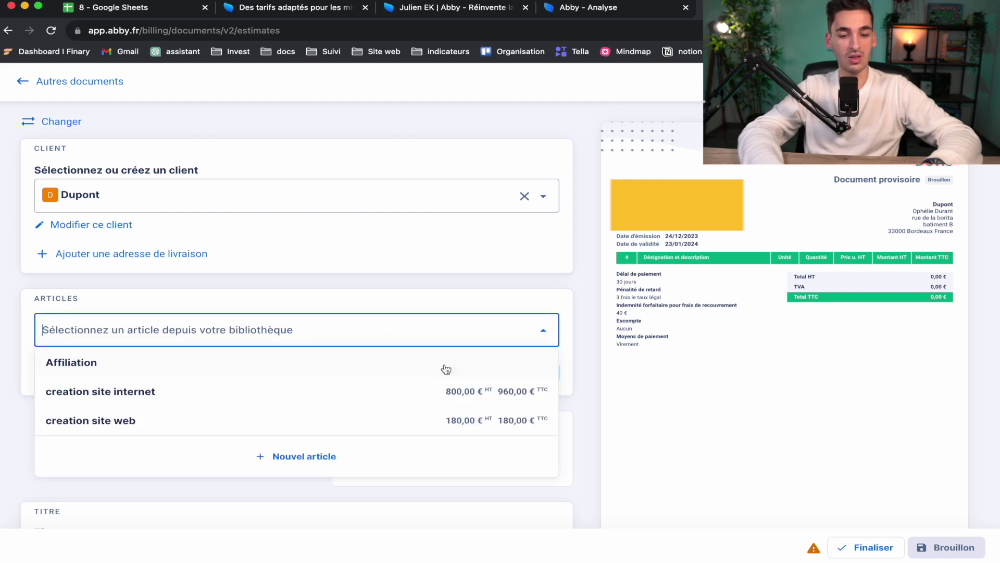
{"action": "left_click", "coordinate": [394, 392]}
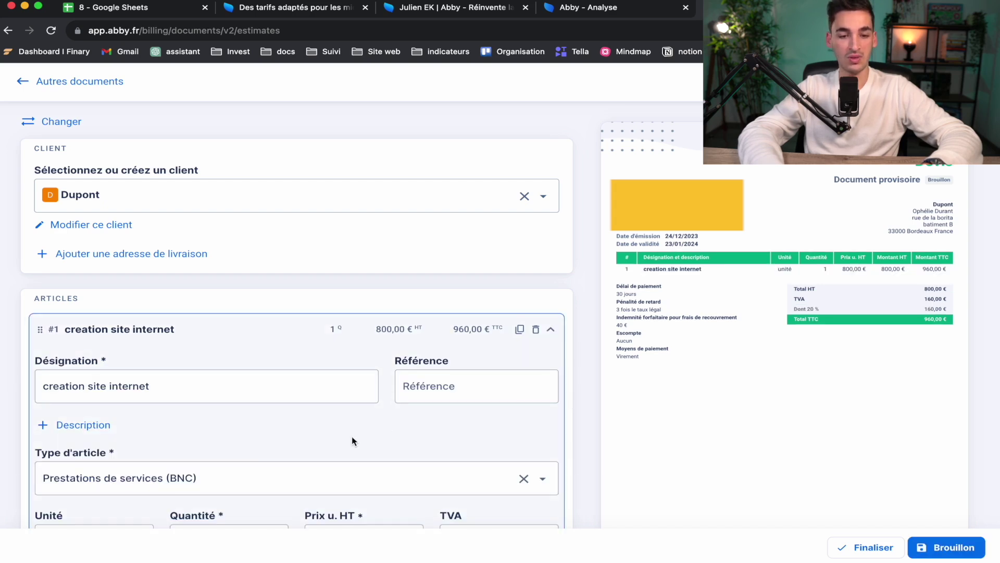
{"action": "scroll", "coordinate": [352, 437], "scroll_direction": "down", "scroll_amount": 3}
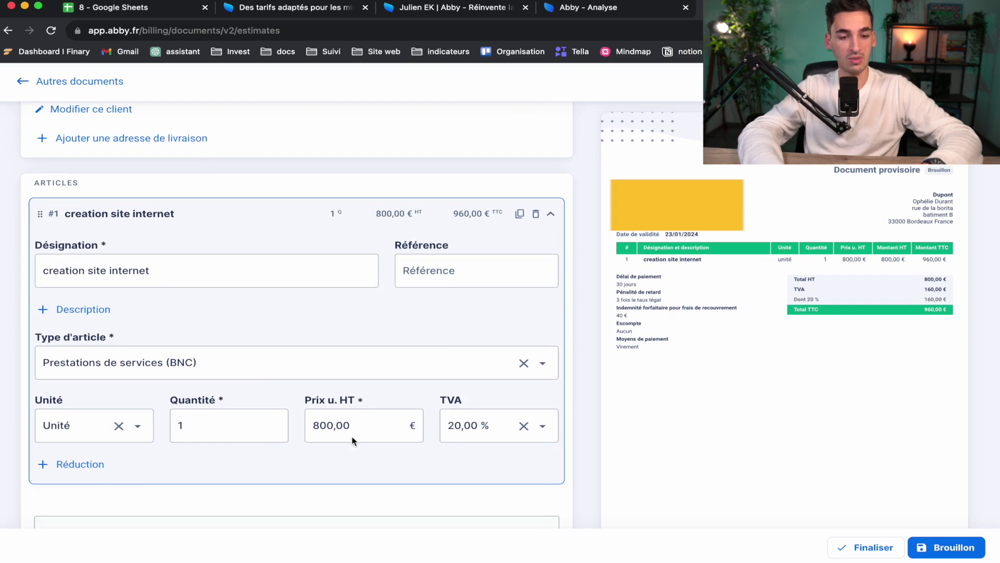
{"action": "triple_click", "coordinate": [163, 270]}
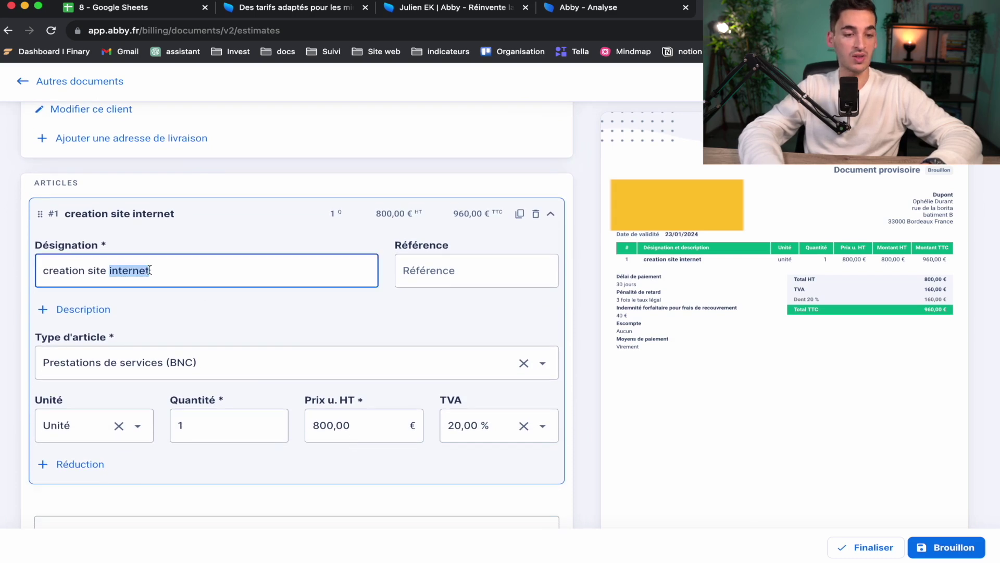
{"action": "left_click", "coordinate": [162, 270]}
{"action": "double_click", "coordinate": [162, 270]}
{"action": "key", "text": "BackSpace"}
{"action": "key", "text": "BackSpace"}
{"action": "key", "text": "BackSpace"}
{"action": "key", "text": "BackSpace"}
{"action": "key", "text": "BackSpace"}
{"action": "key", "text": "BackSpace"}
{"action": "type", "text": "d'un logo"}
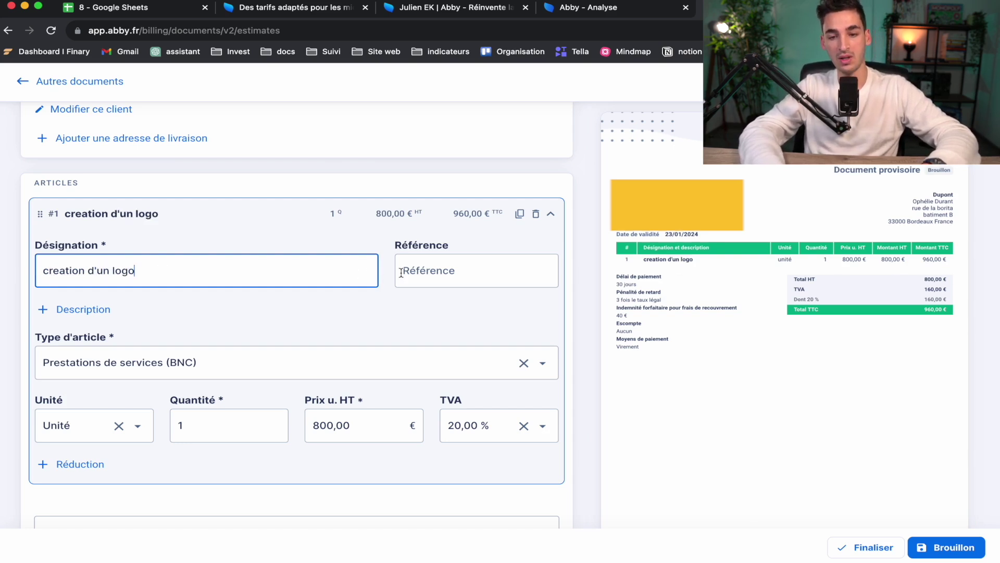
{"action": "left_click", "coordinate": [417, 267]}
Step: Add a short placeholder description to the logo line
{"action": "left_click", "coordinate": [420, 309]}
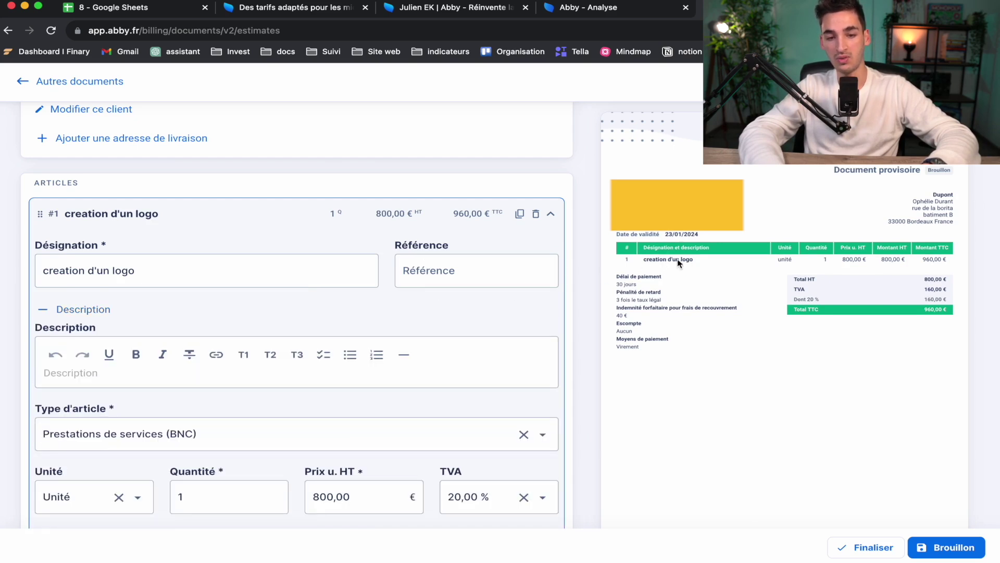
{"action": "left_click", "coordinate": [242, 373]}
{"action": "type", "text": "sdouvovu ousvhodhvvho sdhohbhdw"}
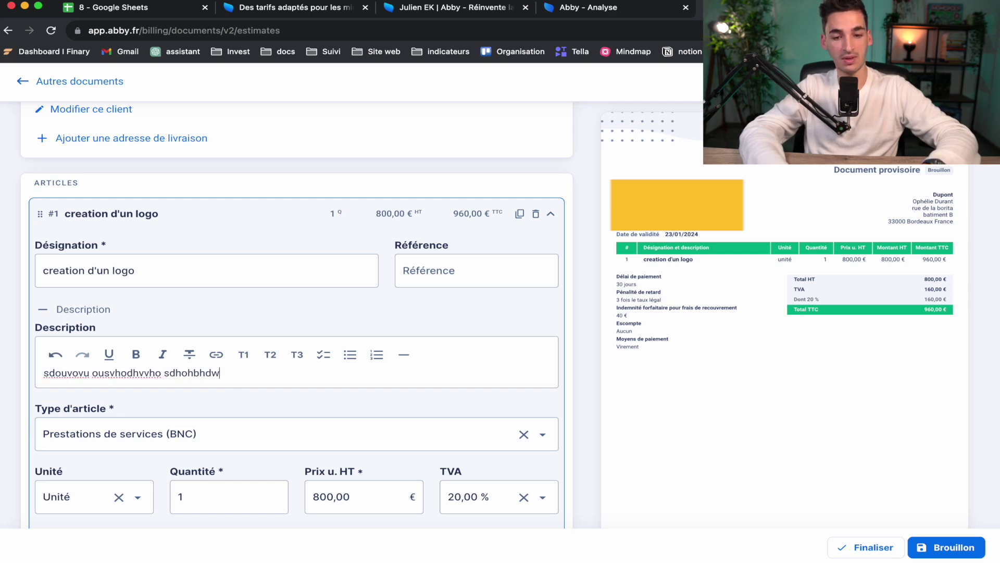
{"action": "key", "text": "Return"}
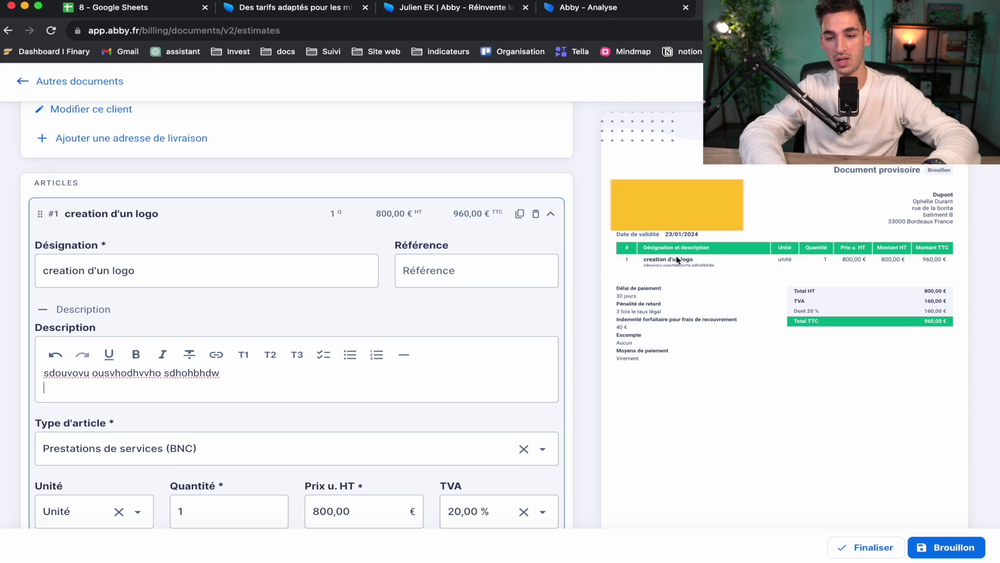
{"action": "scroll", "coordinate": [429, 345], "scroll_direction": "down", "scroll_amount": 3}
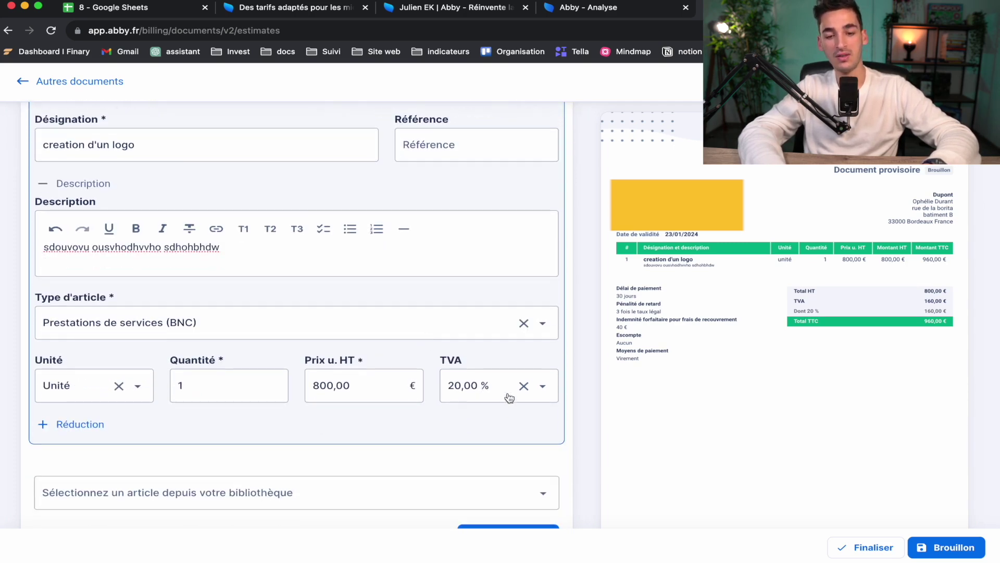
Step: Set the logo line's VAT rate to 20,00 %
{"action": "left_click", "coordinate": [544, 389]}
{"action": "left_click", "coordinate": [544, 390]}
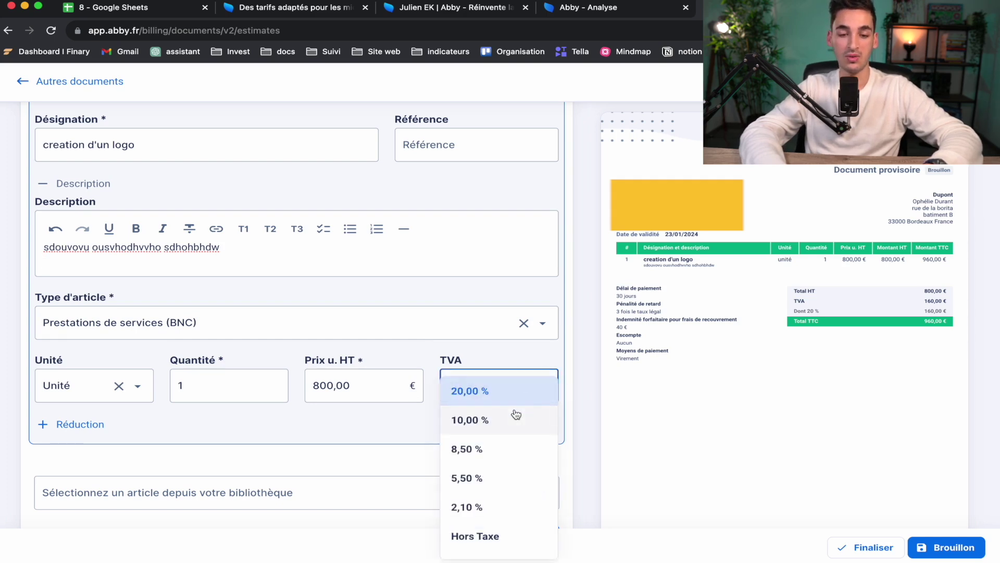
{"action": "scroll", "coordinate": [516, 414], "scroll_direction": "down", "scroll_amount": 2}
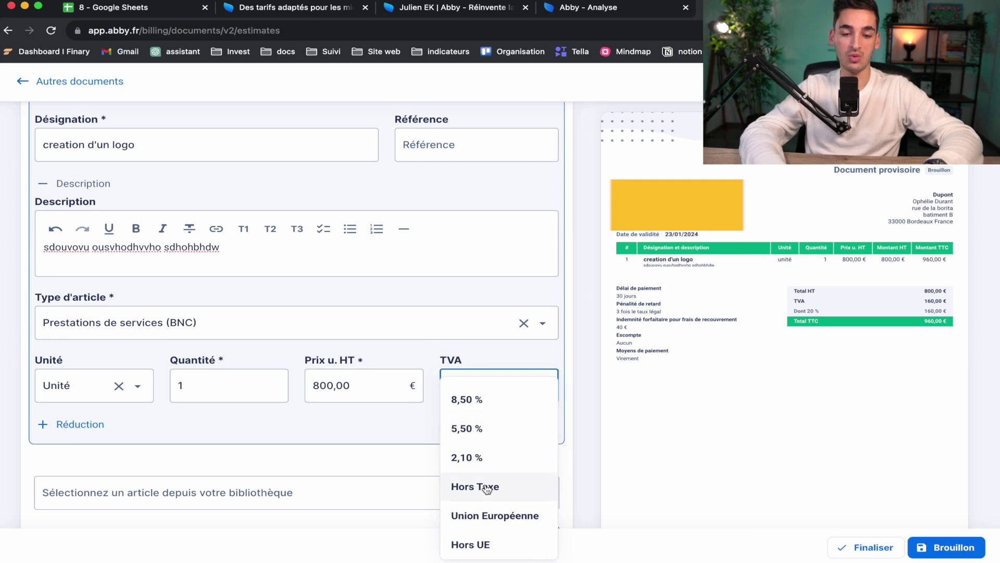
{"action": "scroll", "coordinate": [487, 450], "scroll_direction": "up", "scroll_amount": 2}
{"action": "scroll", "coordinate": [466, 489], "scroll_direction": "down", "scroll_amount": 2}
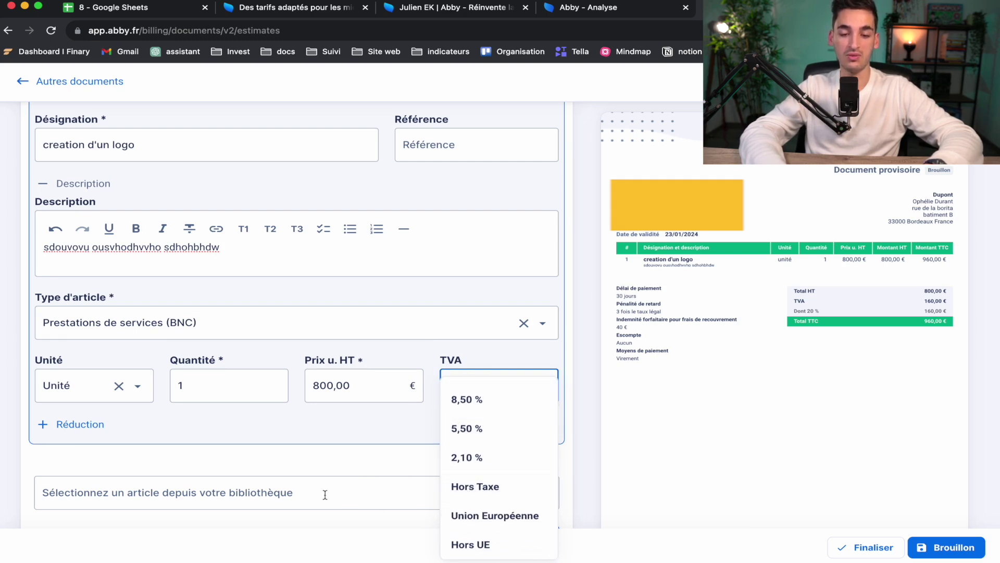
{"action": "left_click", "coordinate": [458, 487]}
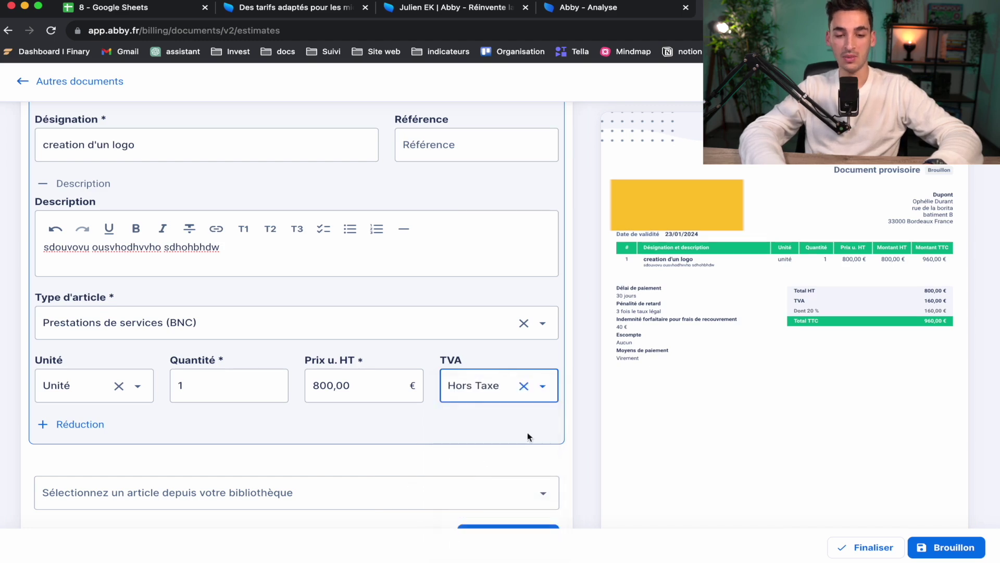
{"action": "left_click", "coordinate": [476, 433]}
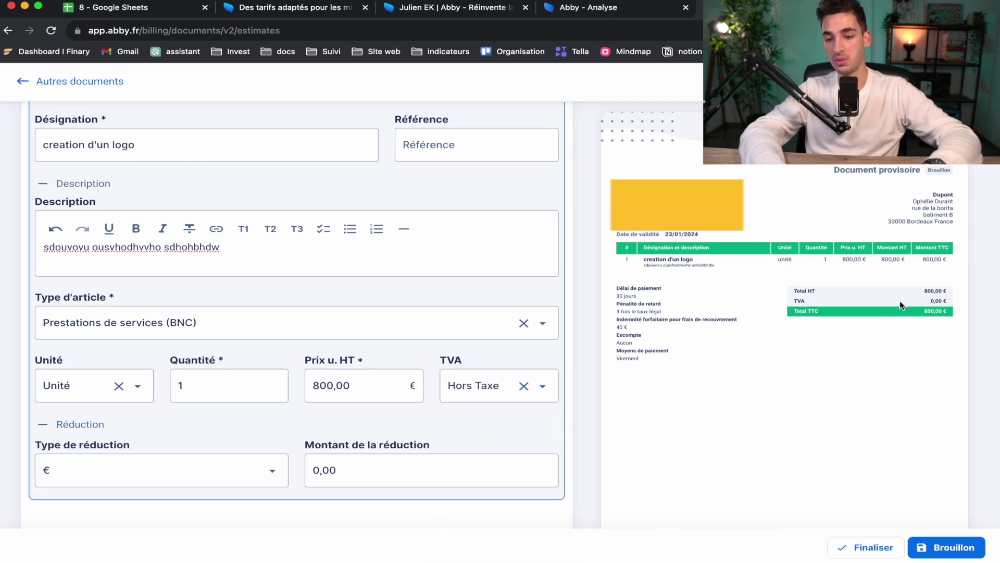
{"action": "left_click", "coordinate": [469, 399]}
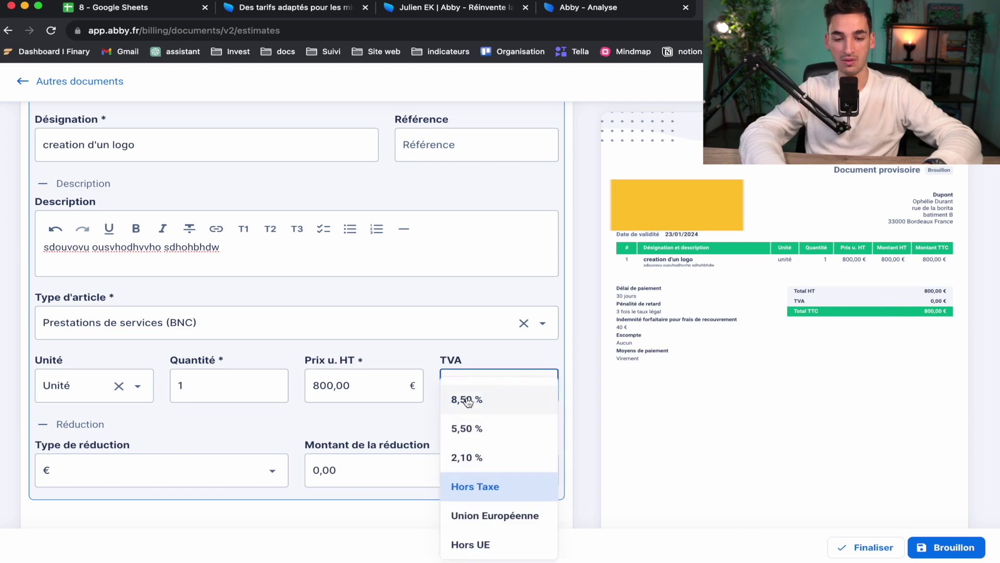
{"action": "scroll", "coordinate": [468, 403], "scroll_direction": "up", "scroll_amount": 2}
{"action": "left_click", "coordinate": [501, 392]}
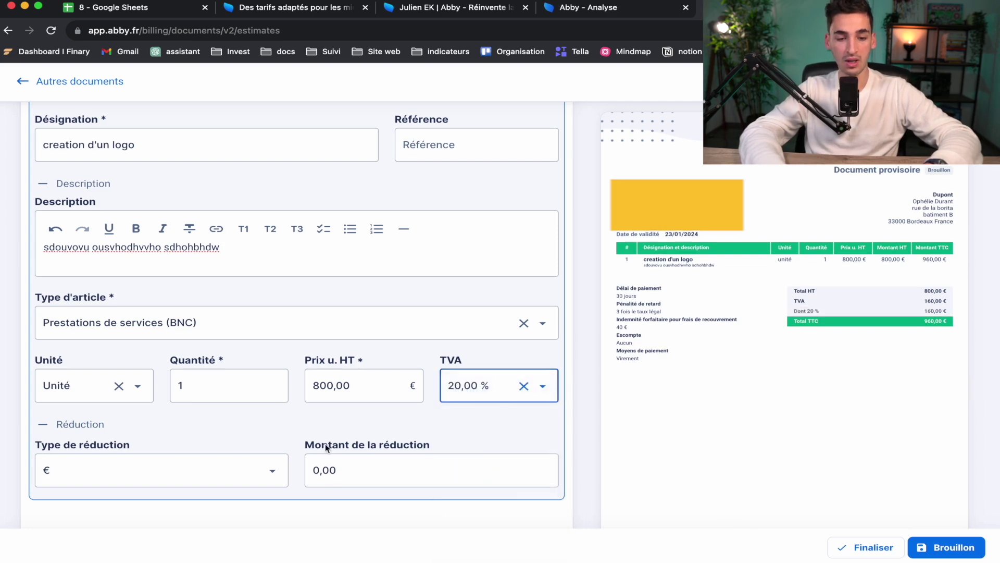
Step: Give the line a fixed-amount discount of 50 €
{"action": "left_click", "coordinate": [78, 424]}
{"action": "left_click", "coordinate": [74, 431]}
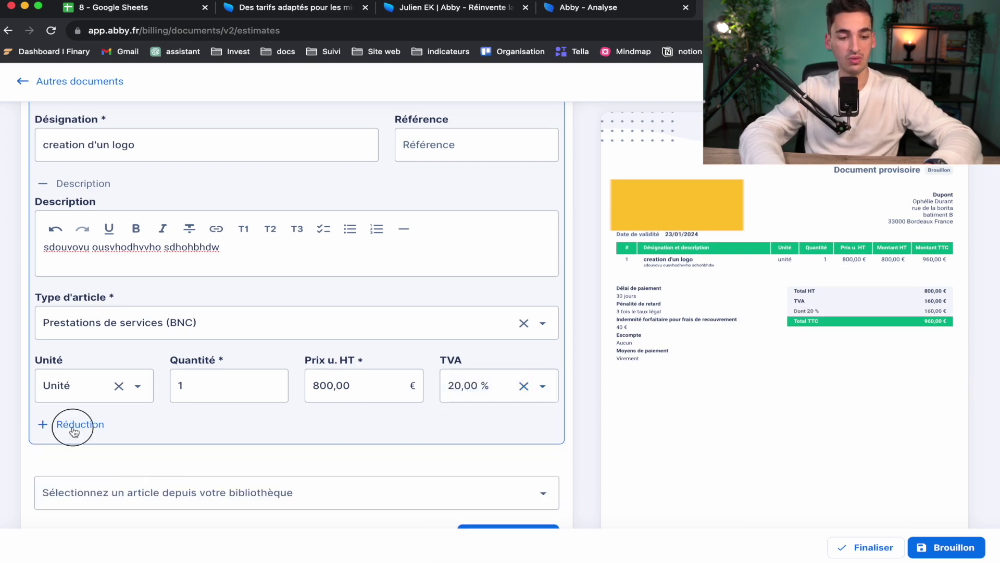
{"action": "left_click", "coordinate": [84, 471]}
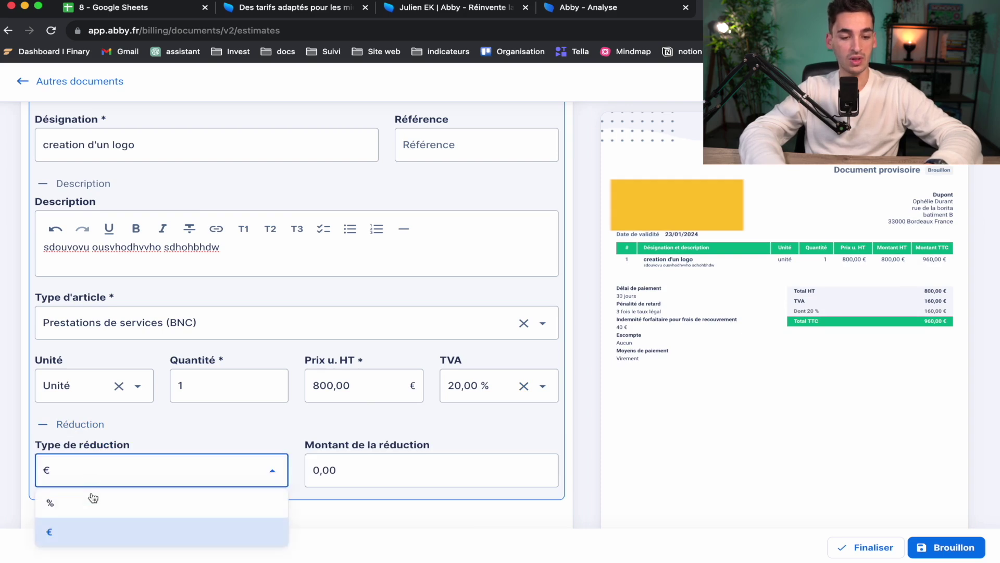
{"action": "left_click", "coordinate": [106, 531]}
{"action": "left_click", "coordinate": [323, 469]}
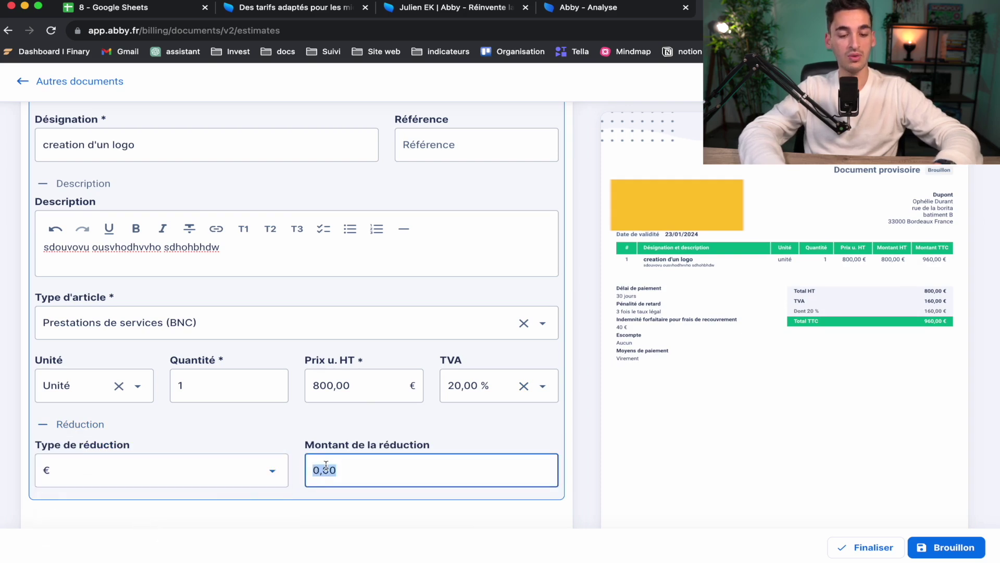
{"action": "type", "text": "50"}
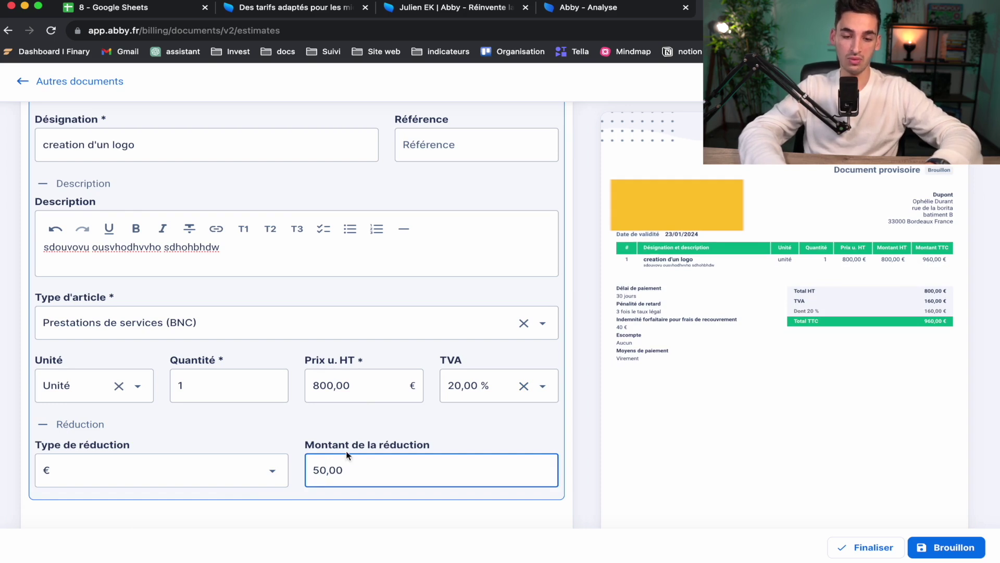
{"action": "left_click", "coordinate": [387, 429]}
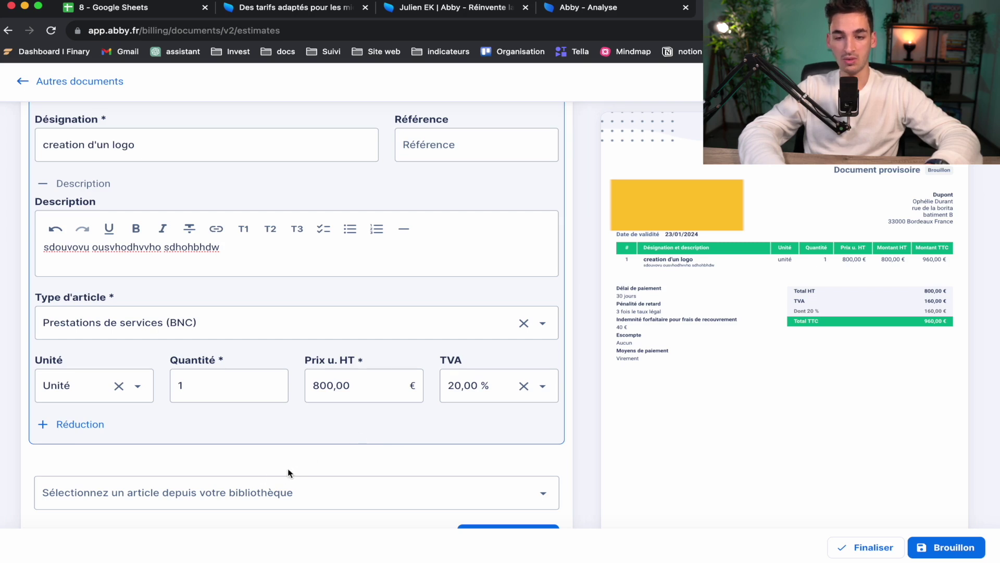
Step: Re-enter and commit the 50,00 € discount so totals read 750 € HT, 900 € TTC
{"action": "scroll", "coordinate": [290, 472], "scroll_direction": "down", "scroll_amount": 4}
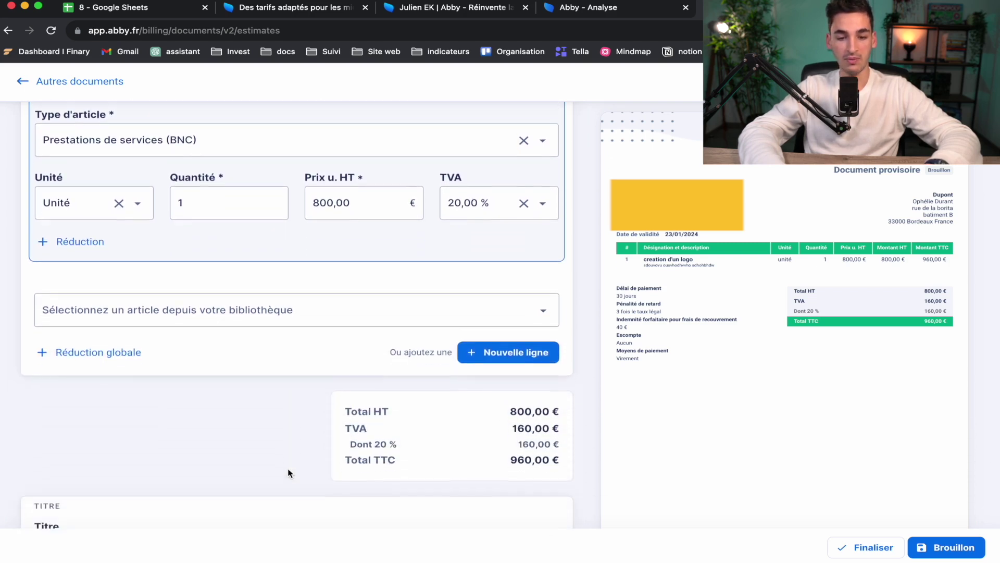
{"action": "scroll", "coordinate": [290, 473], "scroll_direction": "down", "scroll_amount": 1}
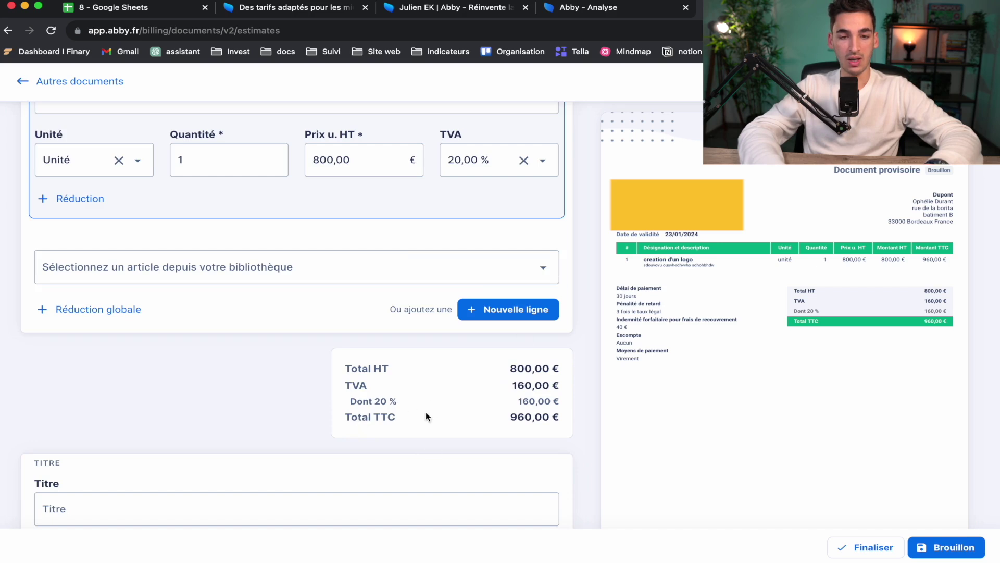
{"action": "scroll", "coordinate": [452, 451], "scroll_direction": "up", "scroll_amount": 10}
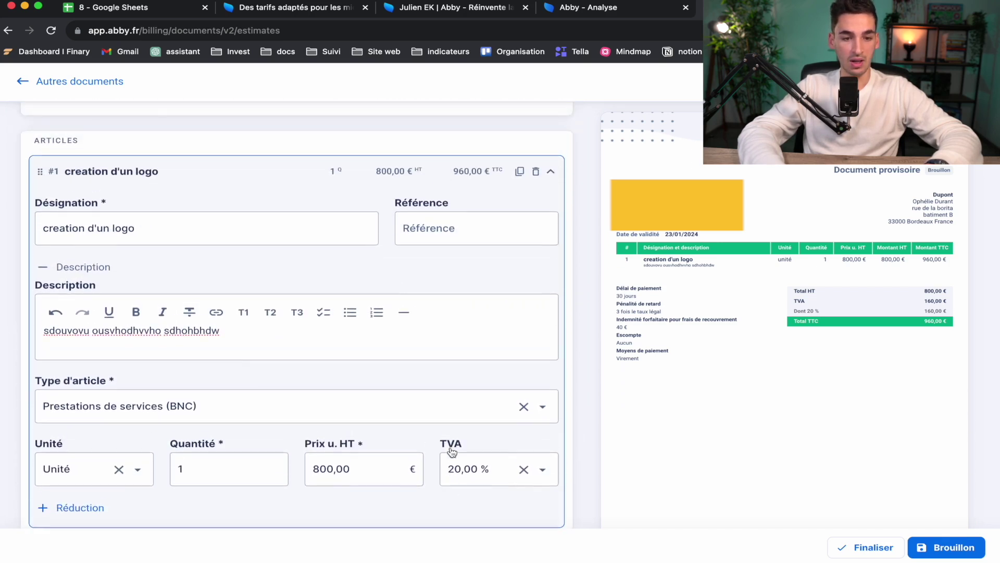
{"action": "scroll", "coordinate": [453, 452], "scroll_direction": "down", "scroll_amount": 4}
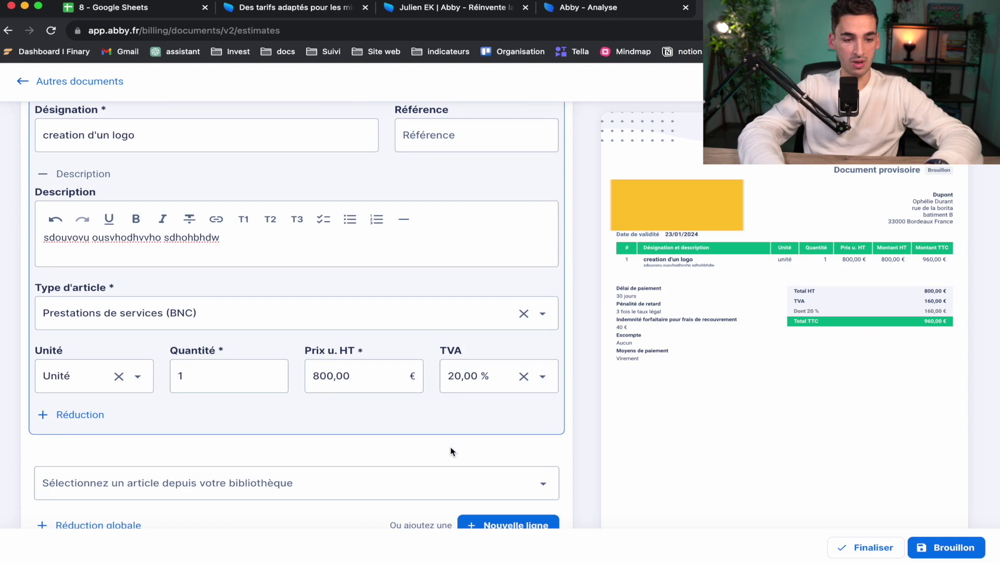
{"action": "left_click", "coordinate": [77, 415]}
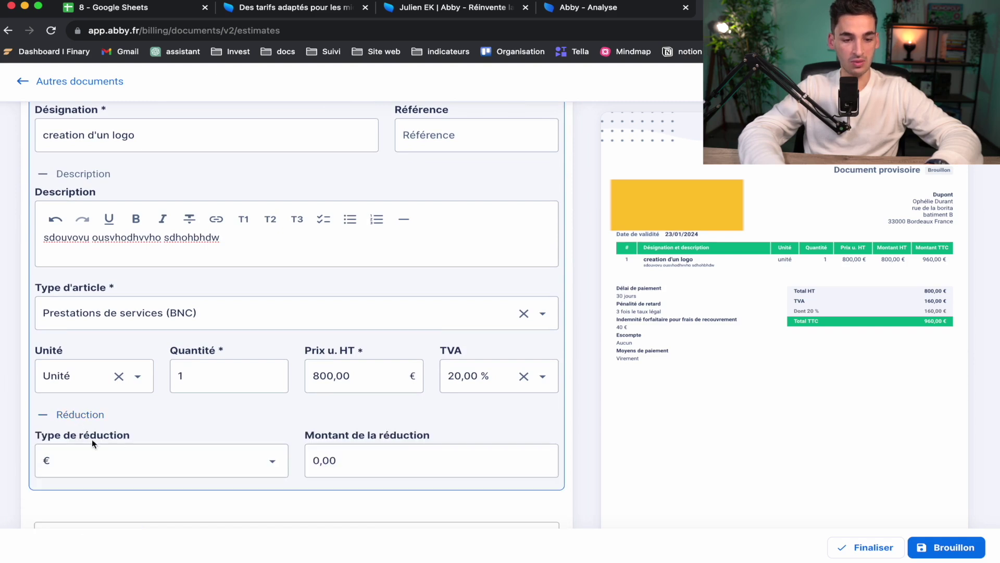
{"action": "left_click", "coordinate": [324, 459]}
{"action": "type", "text": "50"}
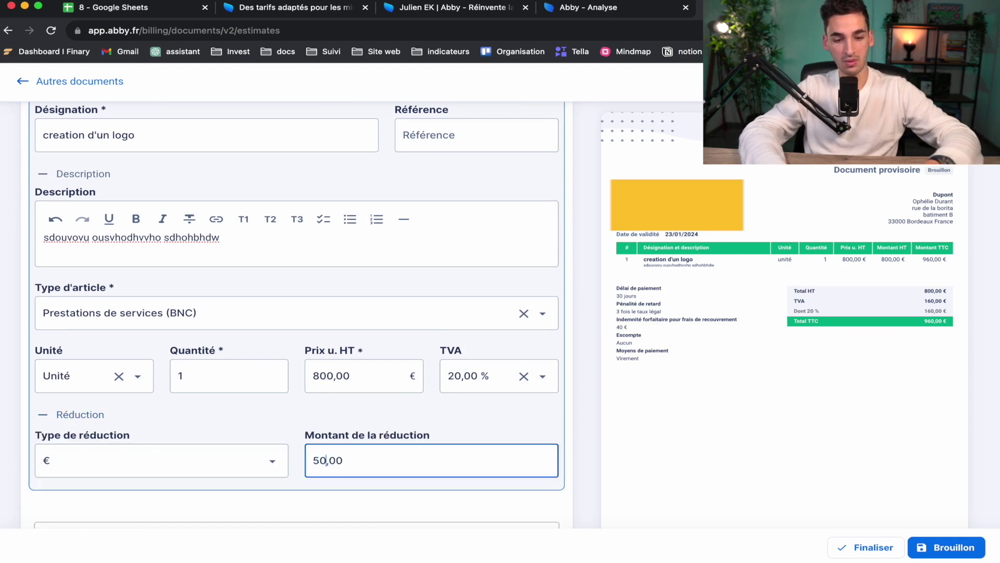
{"action": "left_click", "coordinate": [302, 427]}
{"action": "scroll", "coordinate": [301, 427], "scroll_direction": "down", "scroll_amount": 2}
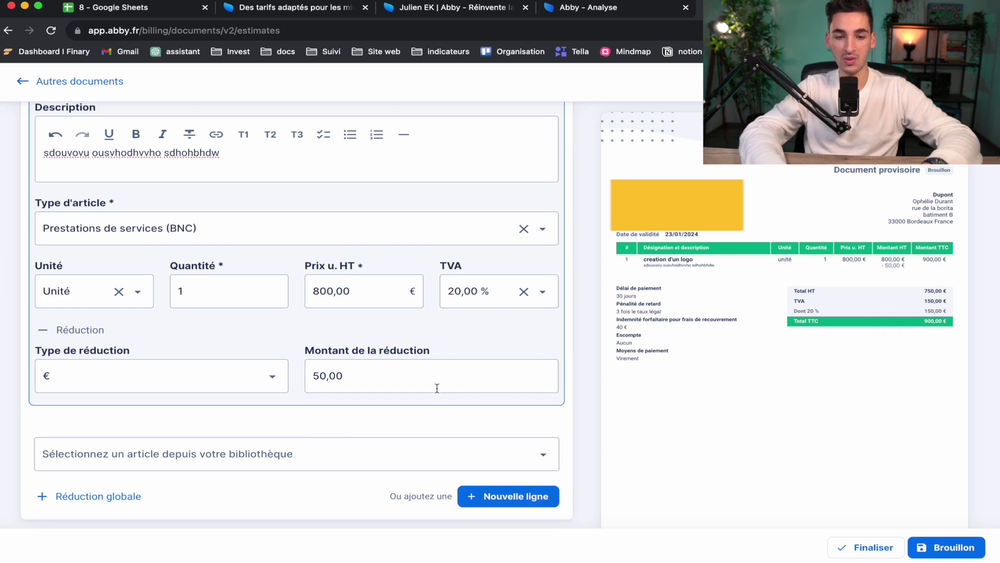
{"action": "scroll", "coordinate": [436, 388], "scroll_direction": "down", "scroll_amount": 7}
{"action": "scroll", "coordinate": [436, 388], "scroll_direction": "down", "scroll_amount": 1}
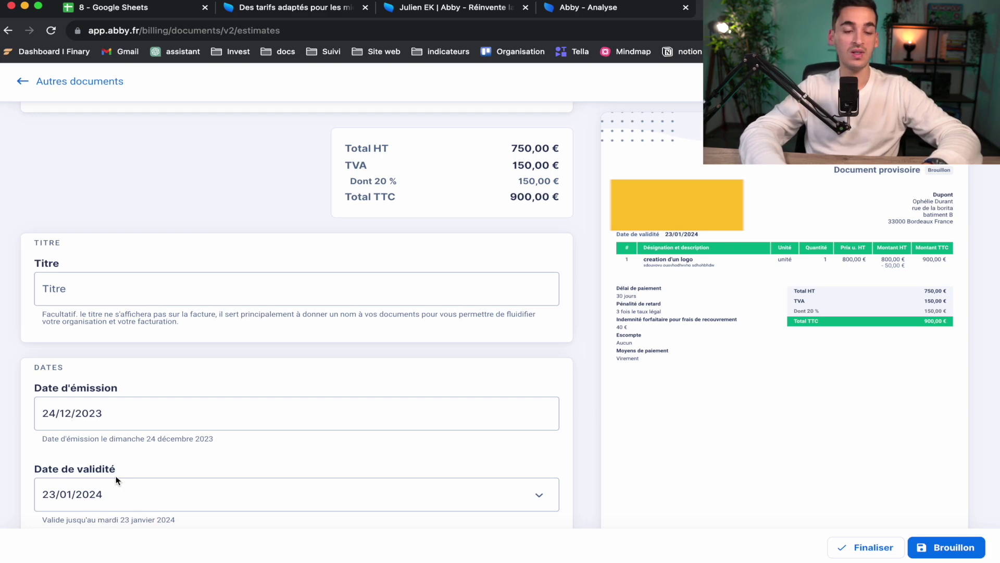
{"action": "scroll", "coordinate": [116, 480], "scroll_direction": "down", "scroll_amount": 5}
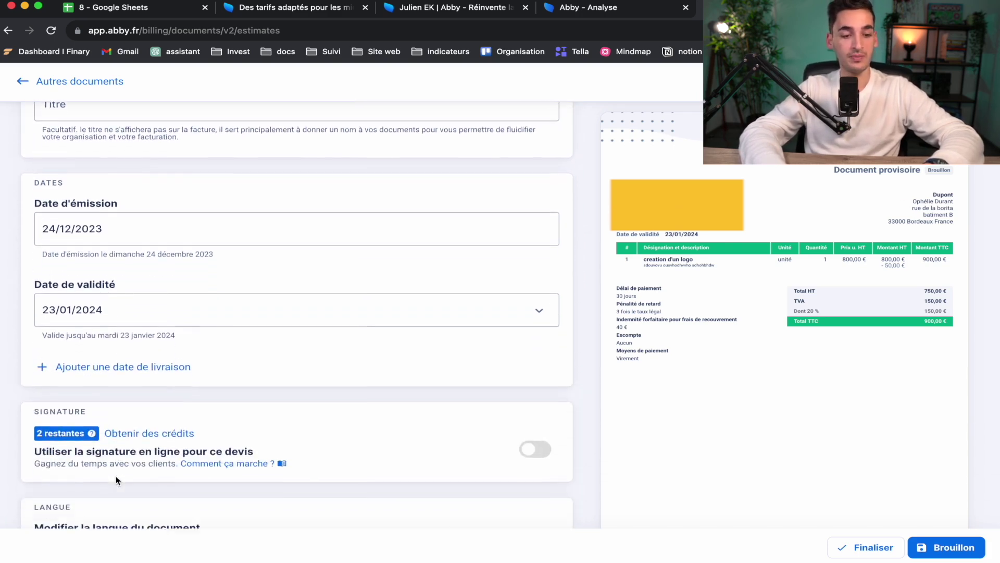
{"action": "scroll", "coordinate": [115, 480], "scroll_direction": "down", "scroll_amount": 3}
{"action": "scroll", "coordinate": [212, 478], "scroll_direction": "down", "scroll_amount": 2}
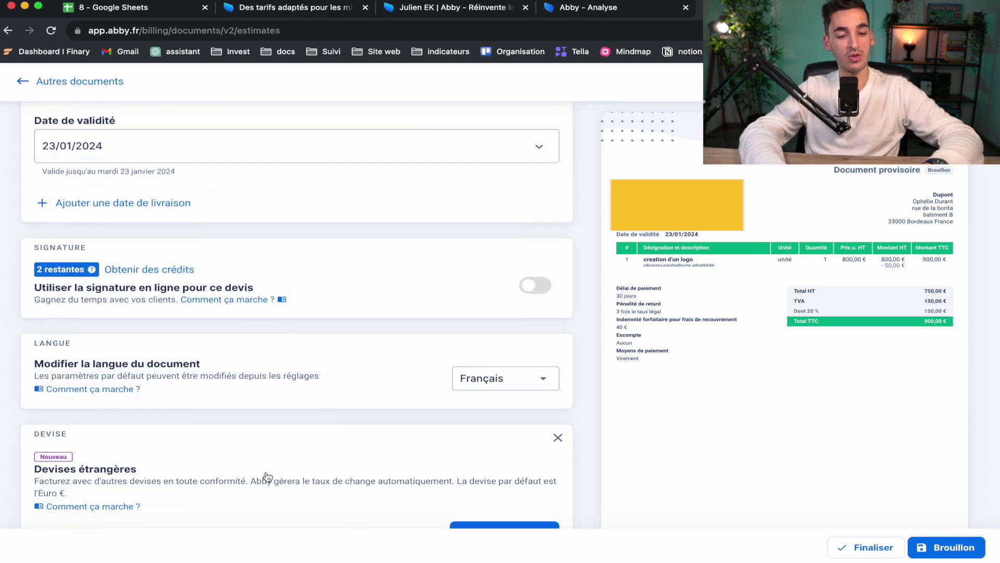
{"action": "scroll", "coordinate": [284, 431], "scroll_direction": "down", "scroll_amount": 3}
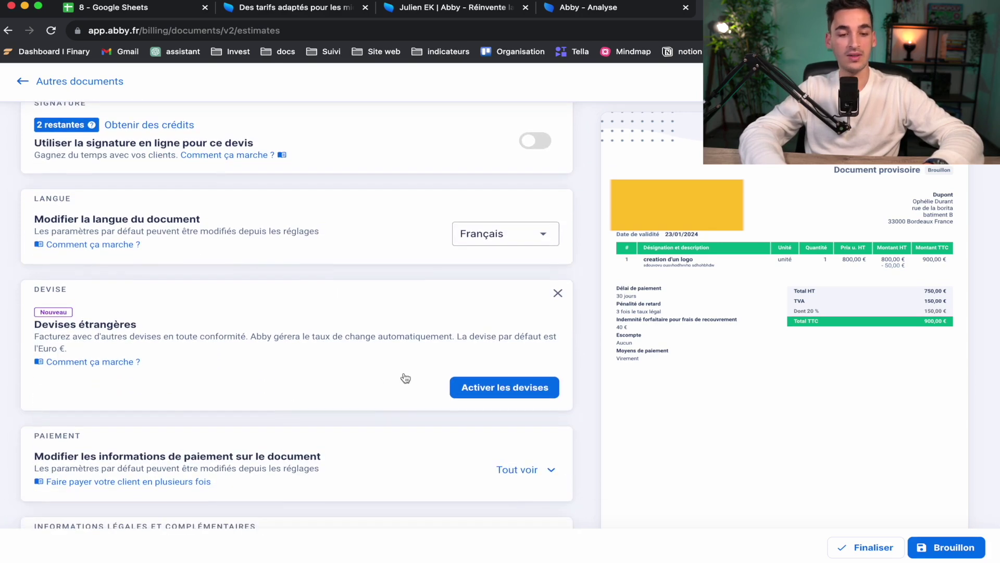
{"action": "scroll", "coordinate": [149, 401], "scroll_direction": "down", "scroll_amount": 3}
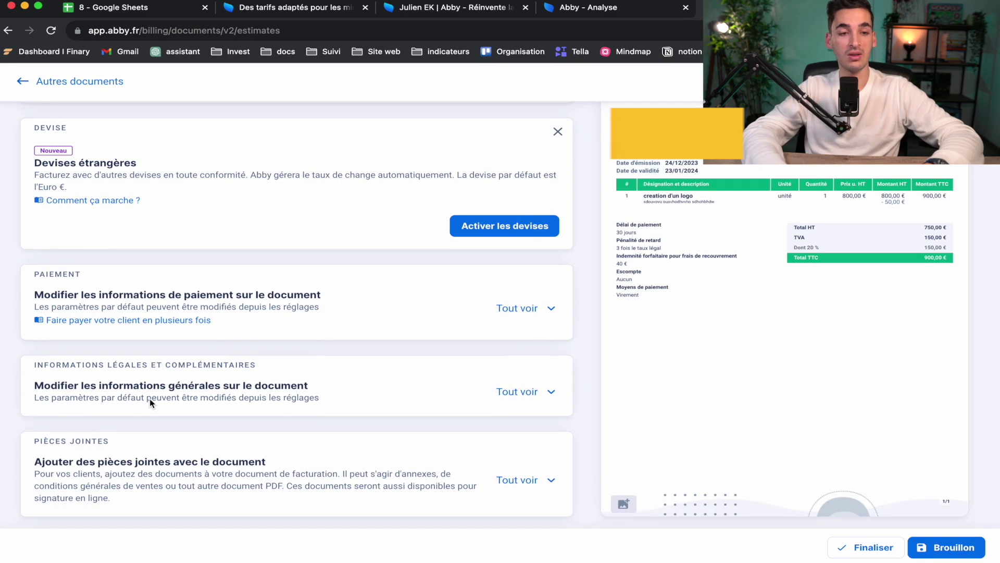
{"action": "scroll", "coordinate": [150, 401], "scroll_direction": "down", "scroll_amount": 1}
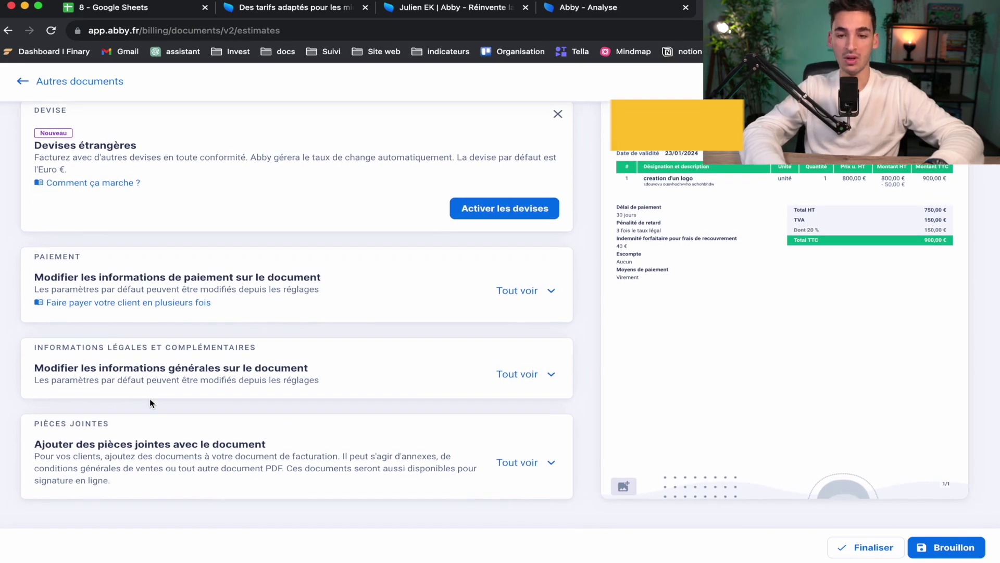
{"action": "scroll", "coordinate": [149, 398], "scroll_direction": "up", "scroll_amount": 1}
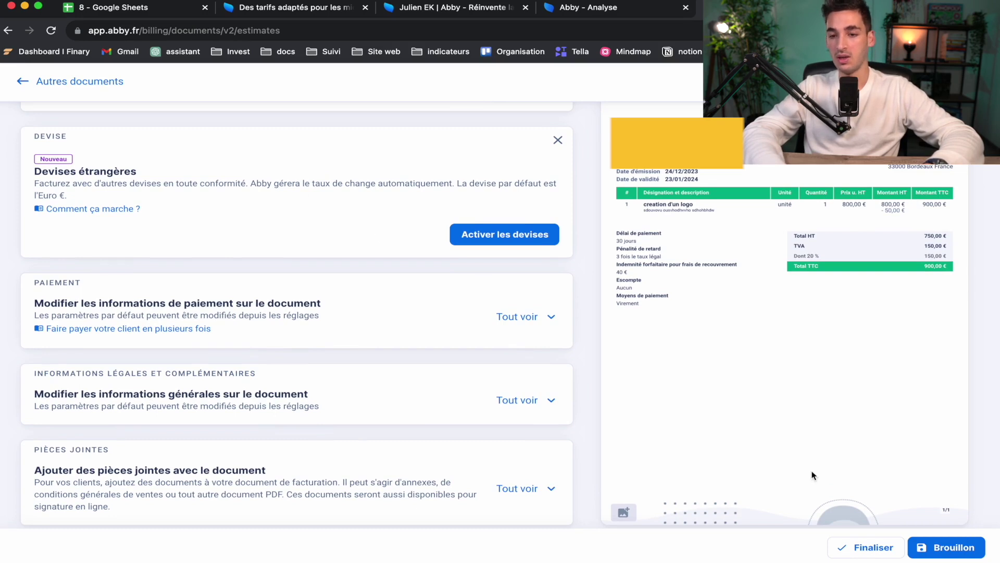
{"action": "scroll", "coordinate": [851, 404], "scroll_direction": "up", "scroll_amount": 2}
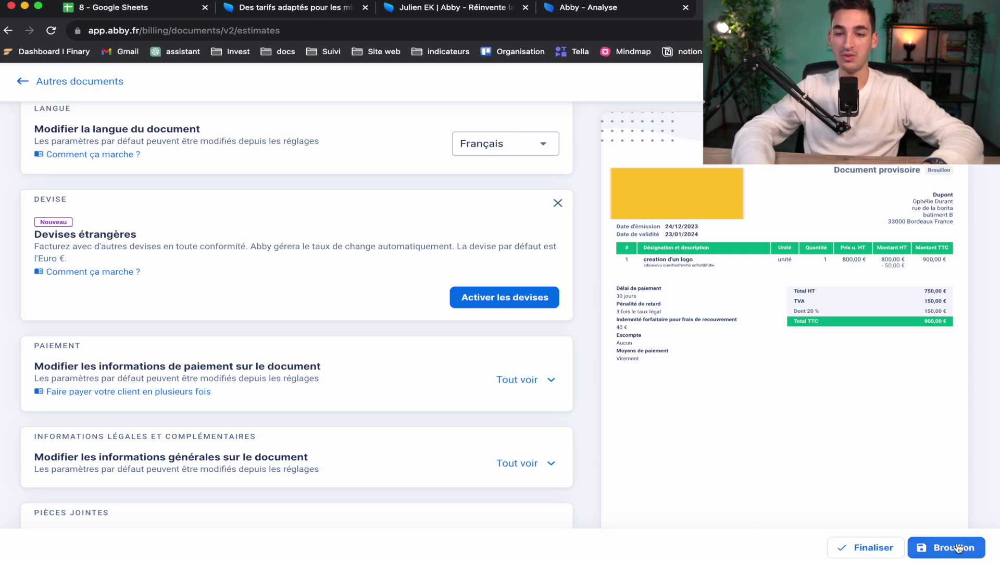
Step: Choose the finalize option from the Finaliser menu
{"action": "left_click", "coordinate": [868, 549]}
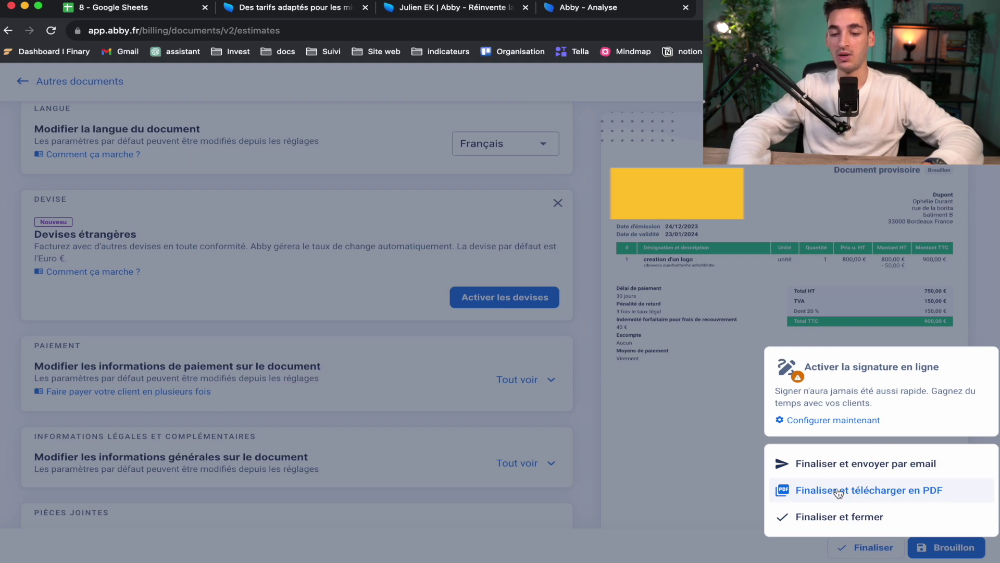
{"action": "left_click", "coordinate": [839, 518]}
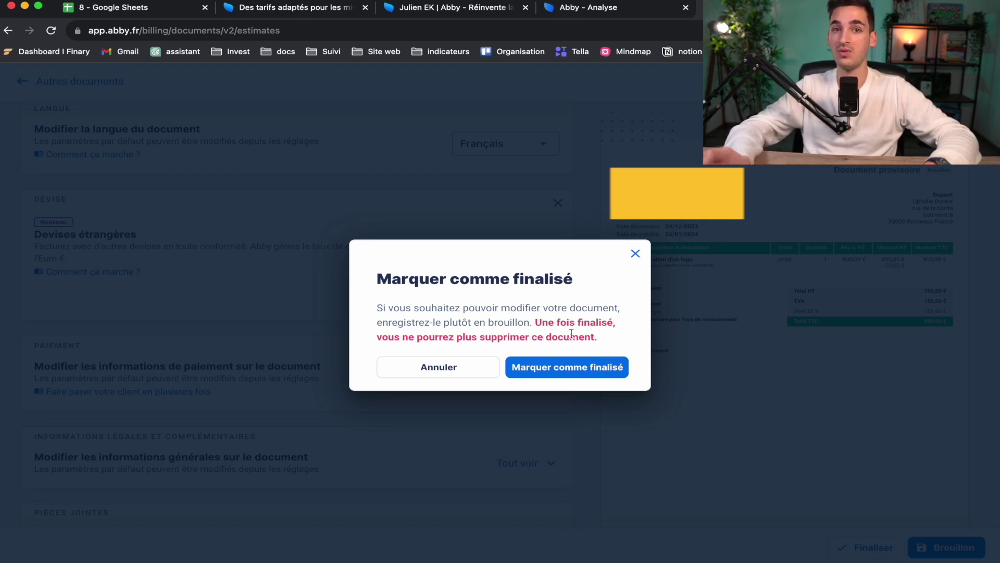
Step: Confirm finalizing quote D-2023-0001 and go to the Productivité section
{"action": "left_click", "coordinate": [569, 368]}
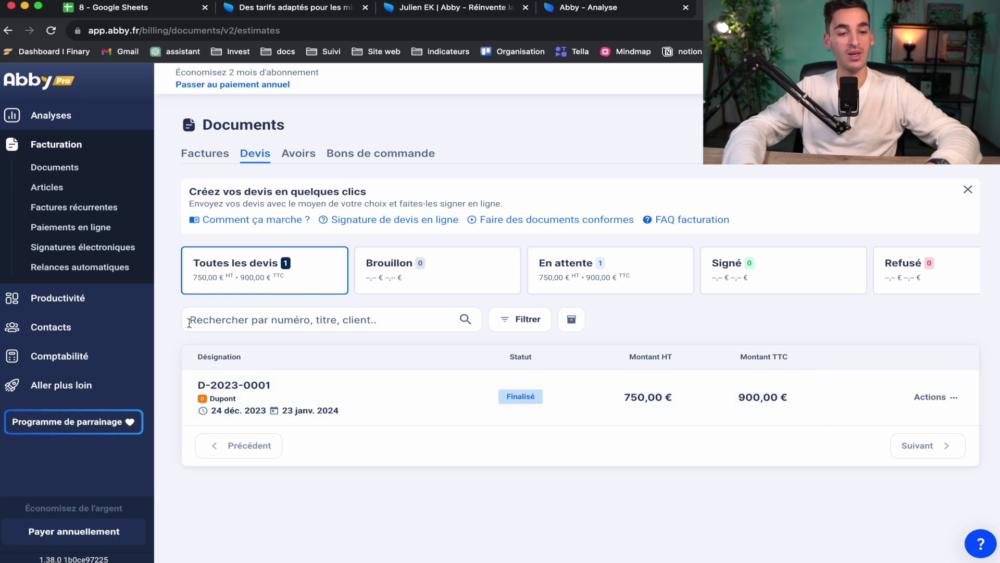
{"action": "left_click", "coordinate": [65, 310]}
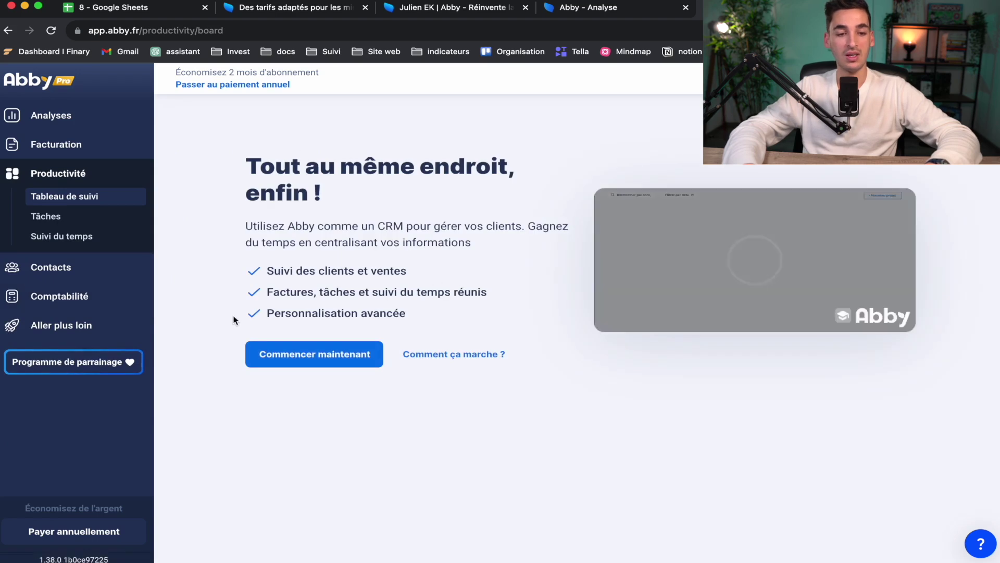